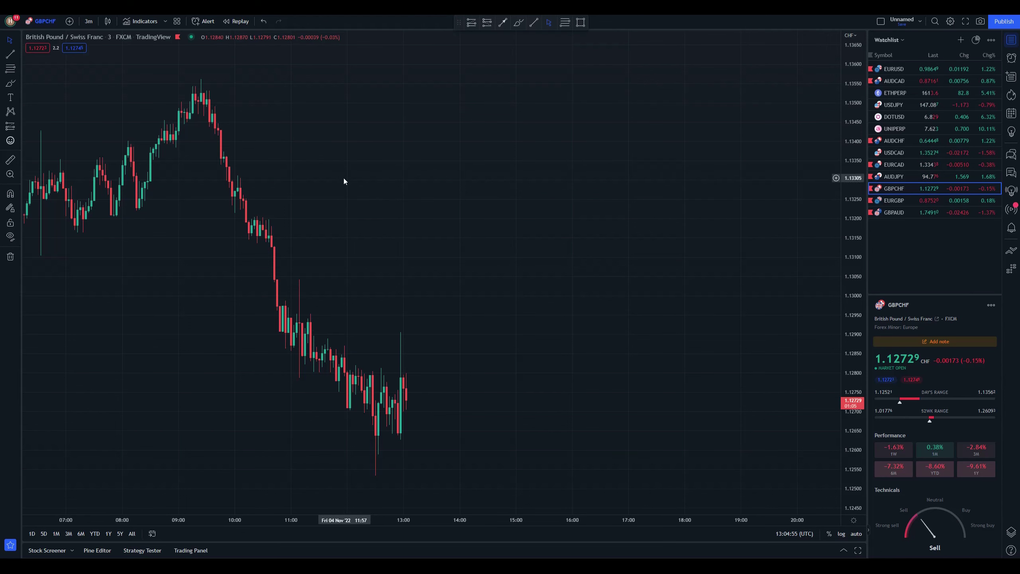
- Draw a Fib Retracement on GBPCHF from the 1.13563 swing high down to the 1.12535 low
drag(350, 207, 384, 207)
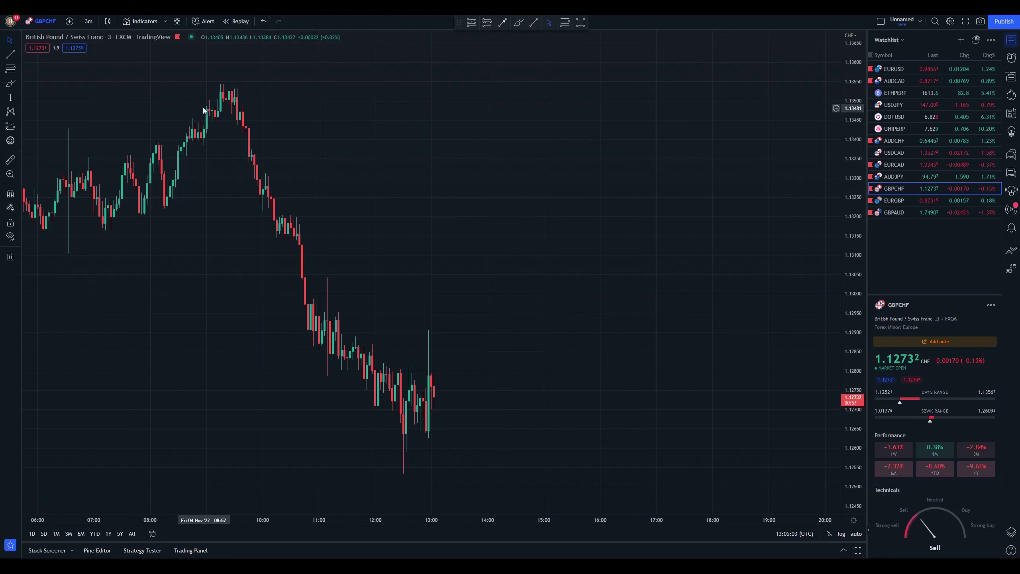
scroll(240, 107, down, 3)
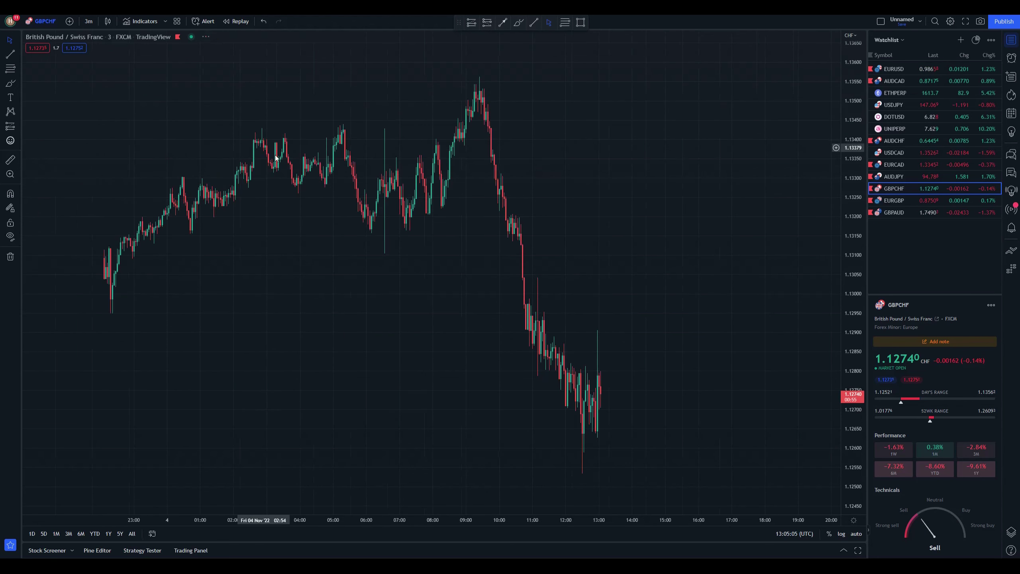
scroll(526, 267, up, 4)
scroll(232, 302, down, 1)
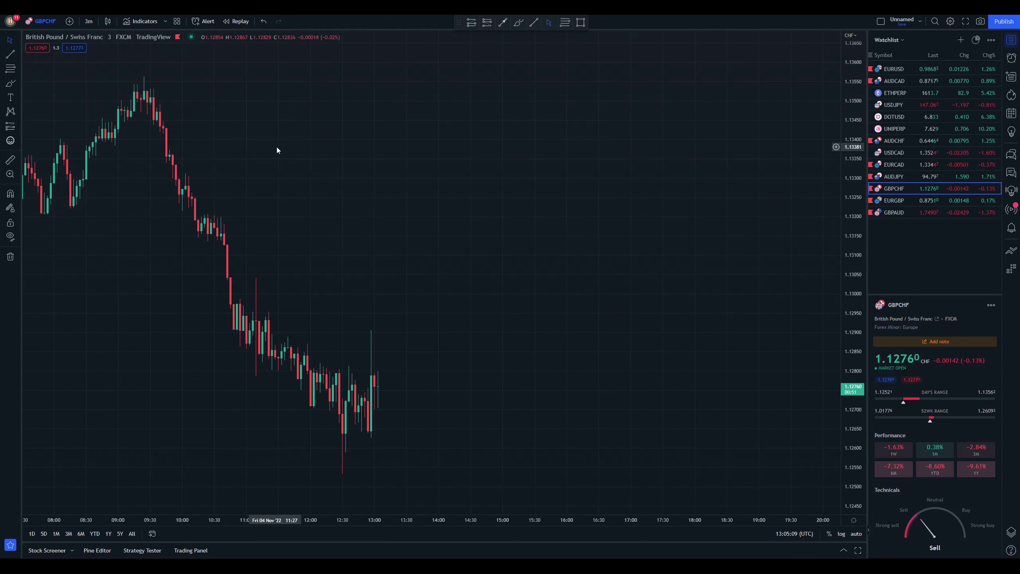
mouse_move(356, 205)
mouse_down()
mouse_move(342, 205)
mouse_move(356, 219)
mouse_up()
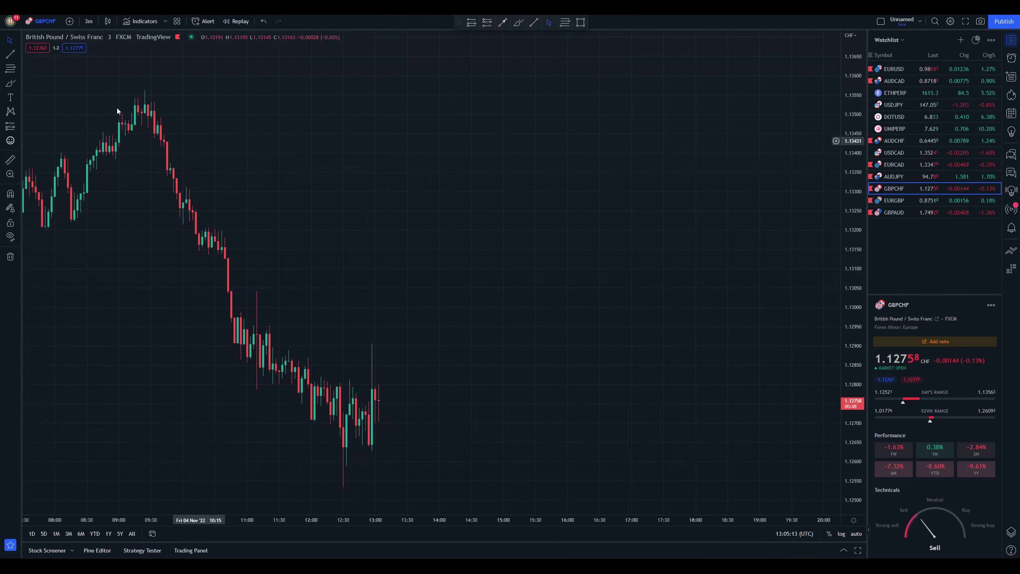
click(13, 73)
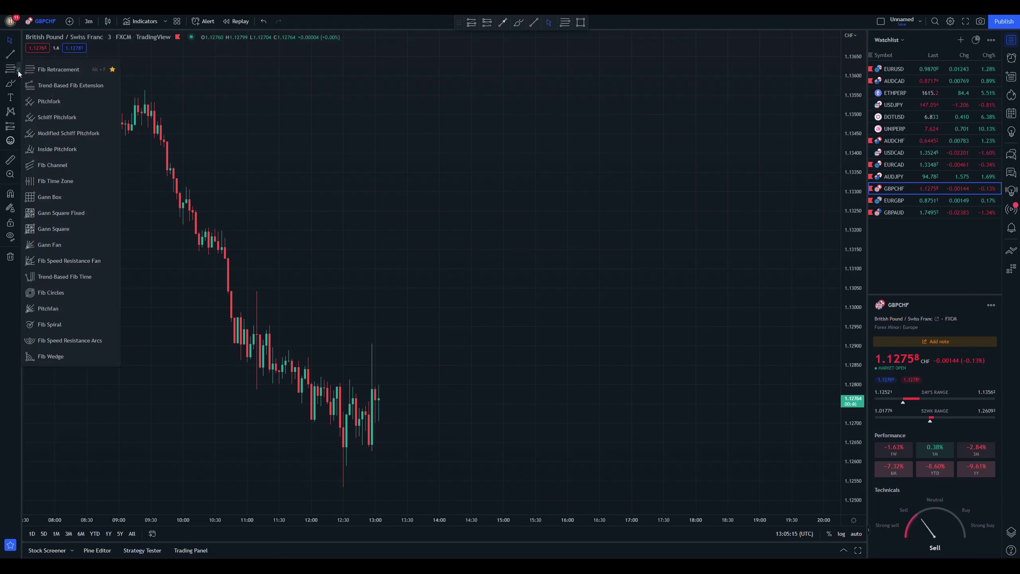
click(65, 70)
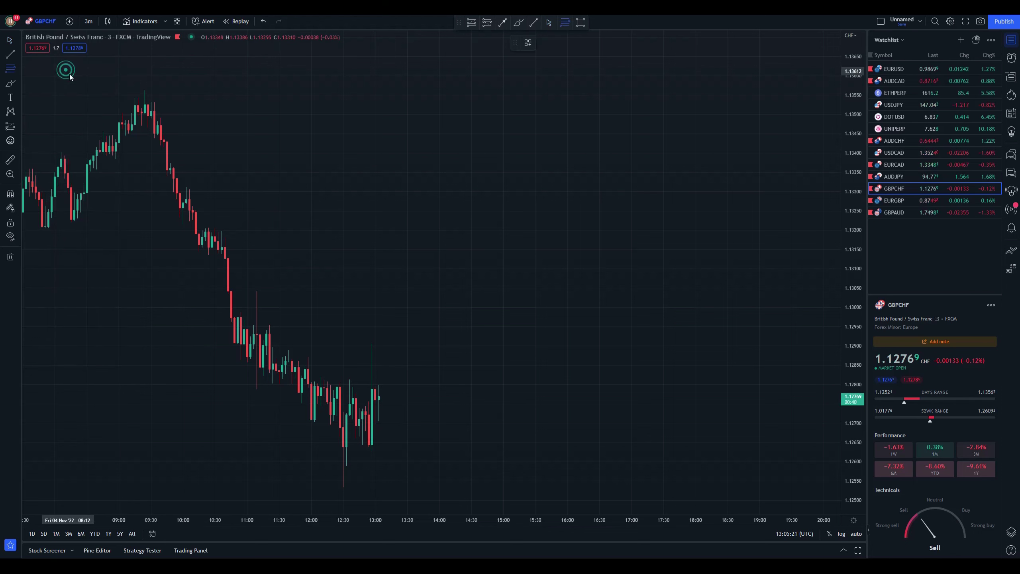
click(145, 90)
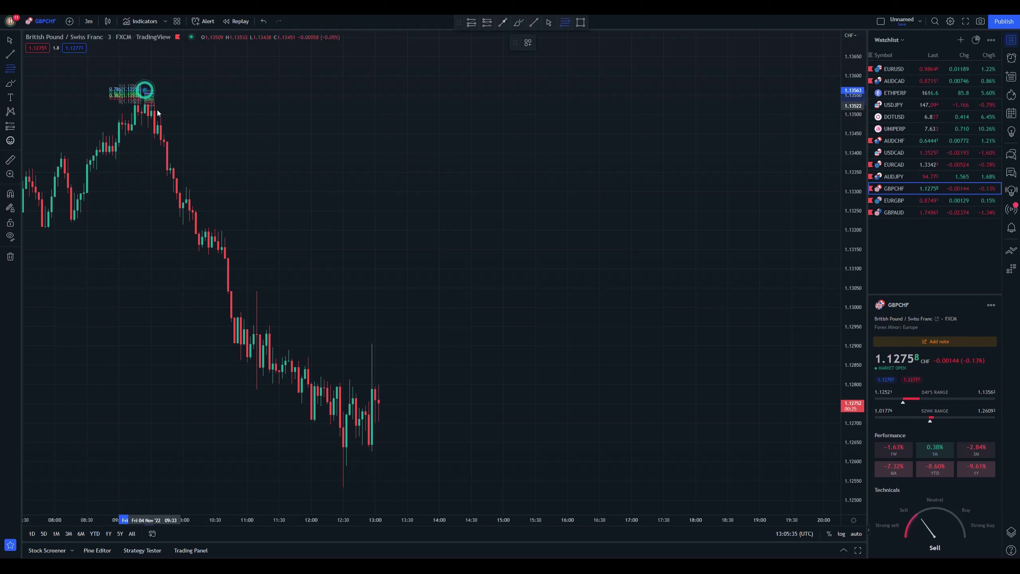
click(288, 301)
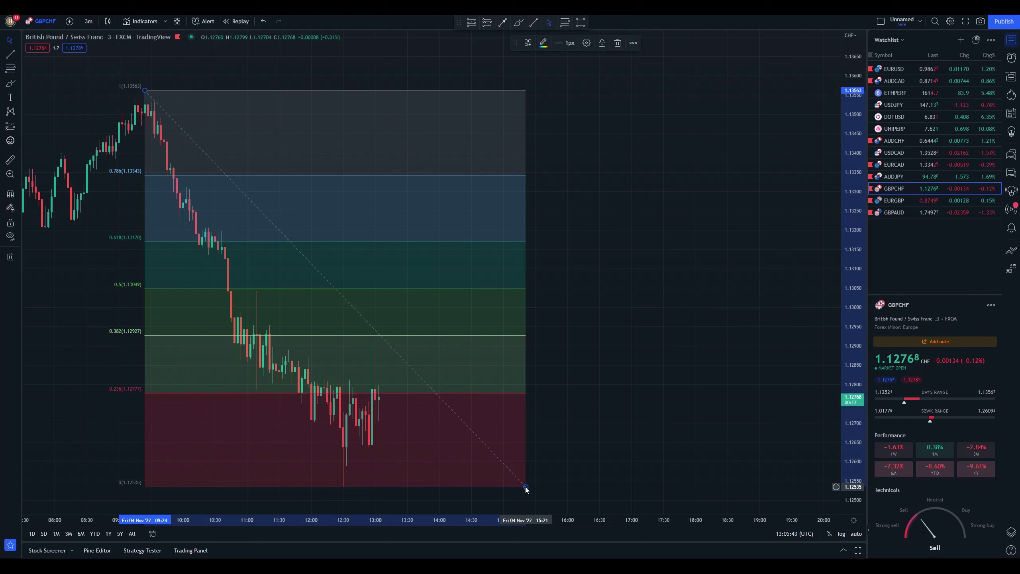
click(525, 486)
click(588, 476)
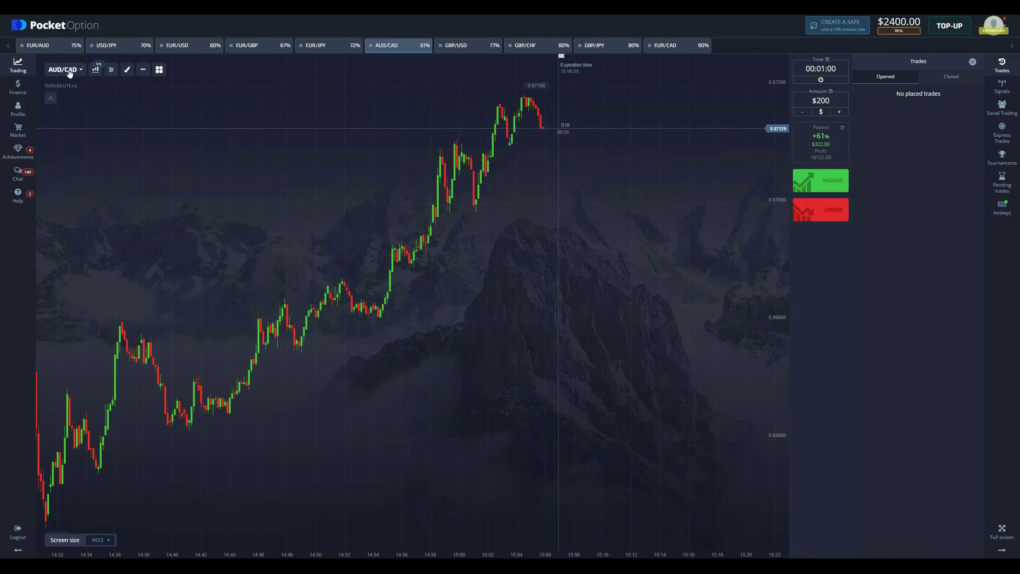
- Switch the traded asset in Pocket Option to GBP/CHF via a 'gbpchf' search
click(64, 69)
click(146, 97)
text(gbpchf)
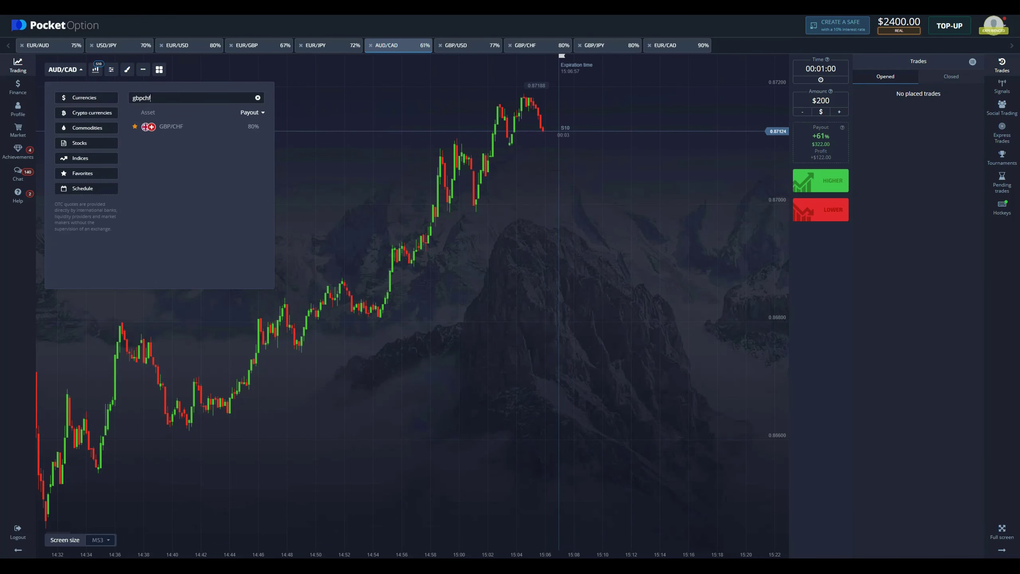
click(244, 134)
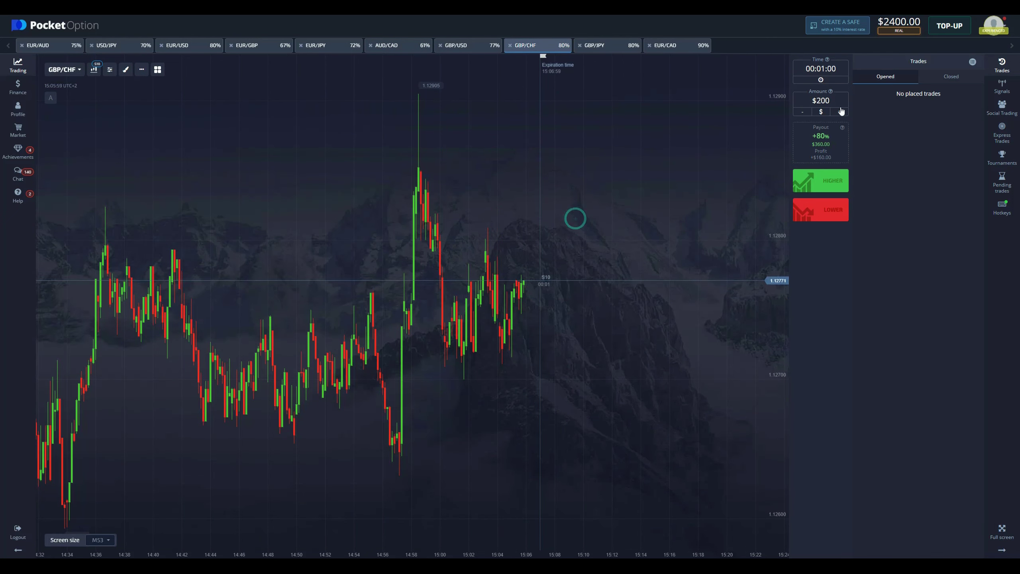
- Place a $500 LOWER trade on GBP/CHF with a 3-minute expiry
click(838, 112)
click(837, 112)
click(820, 69)
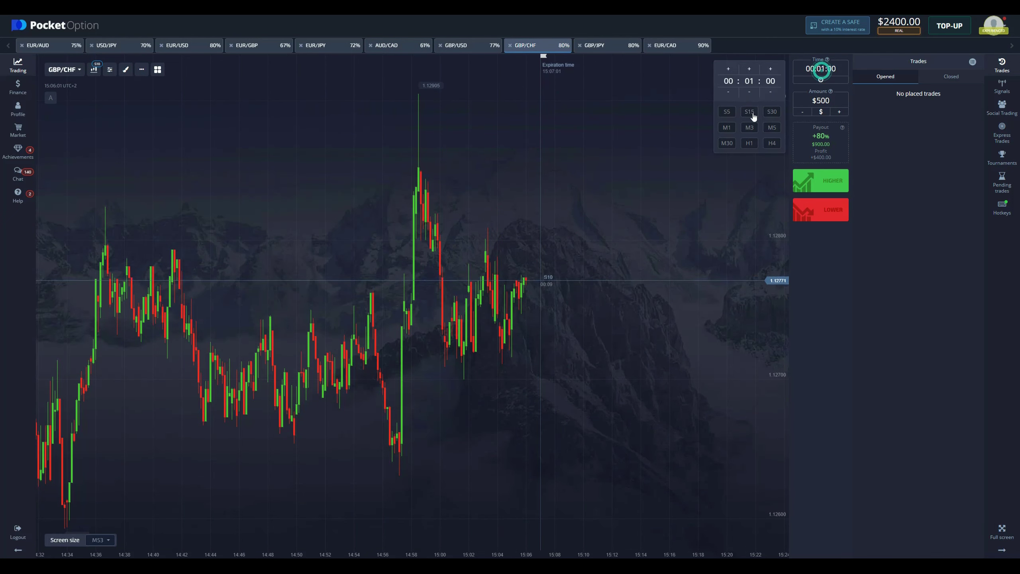
click(749, 127)
click(822, 209)
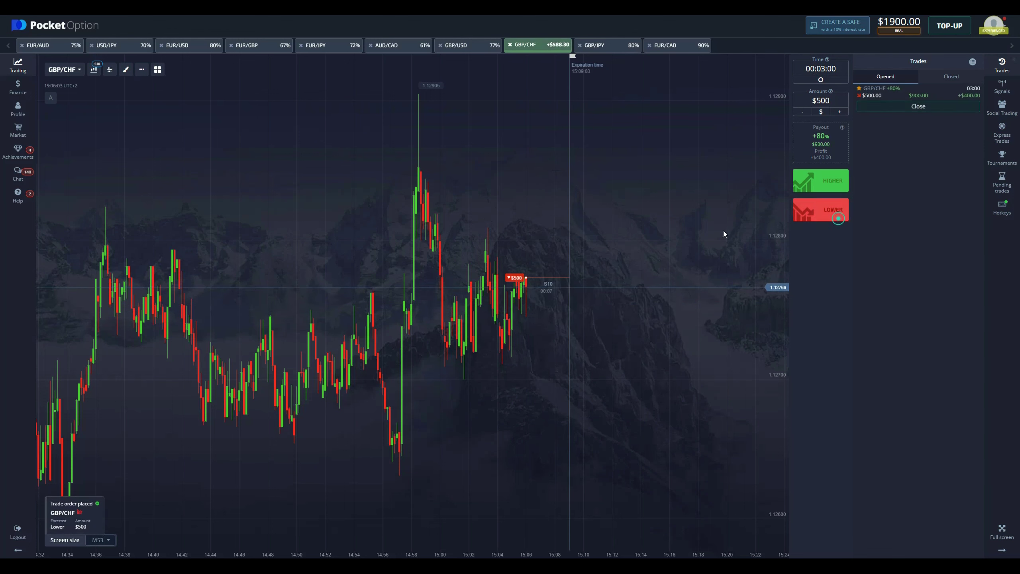
key(alt+Tab)
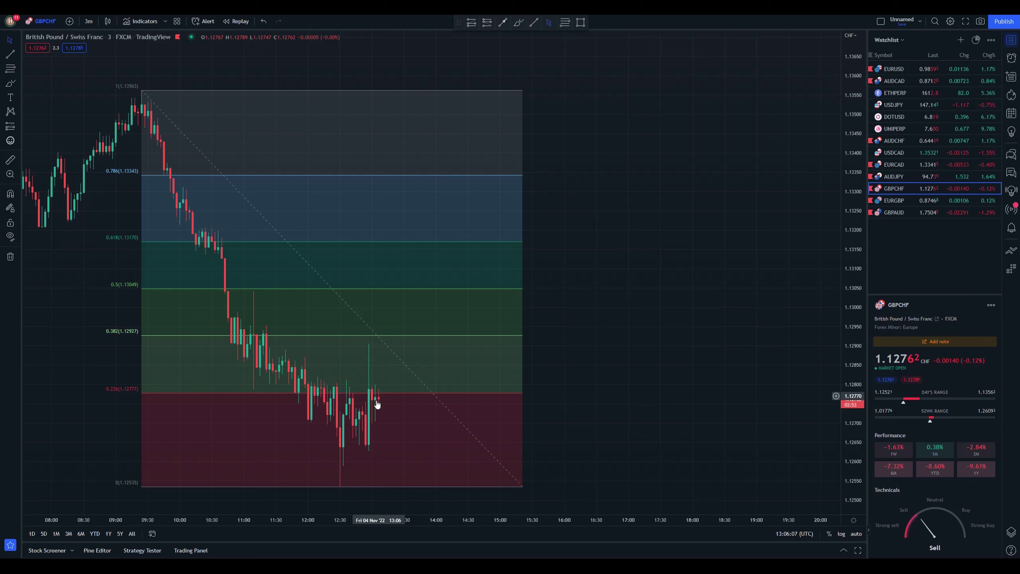
- Capture the GBPCHF chart and circle the 0.382–0.618 levels and the wick at 0.5 in red
scroll(383, 405, down, 2)
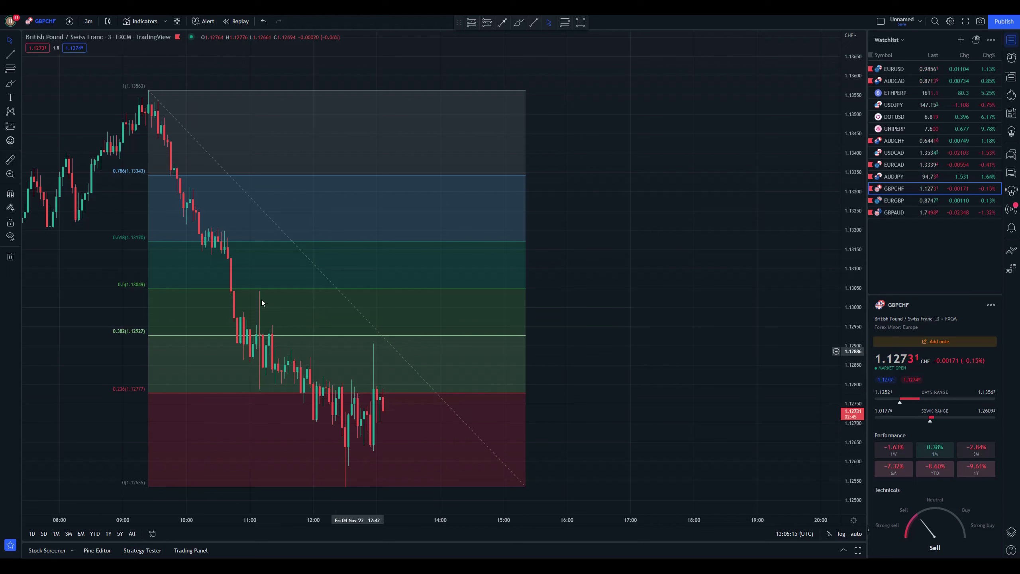
key(Print)
drag(56, 201, 666, 488)
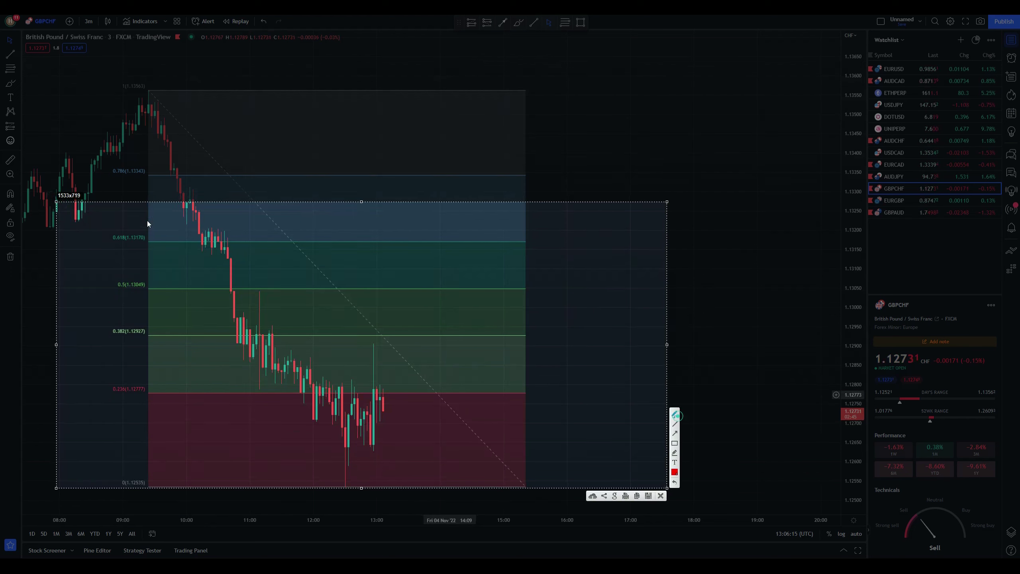
drag(154, 229, 81, 264)
drag(195, 320, 139, 231)
drag(273, 298, 261, 290)
- Close the capture and wait for the GBP/CHF trade to close with a $900 payout
click(660, 495)
key(alt+Tab)
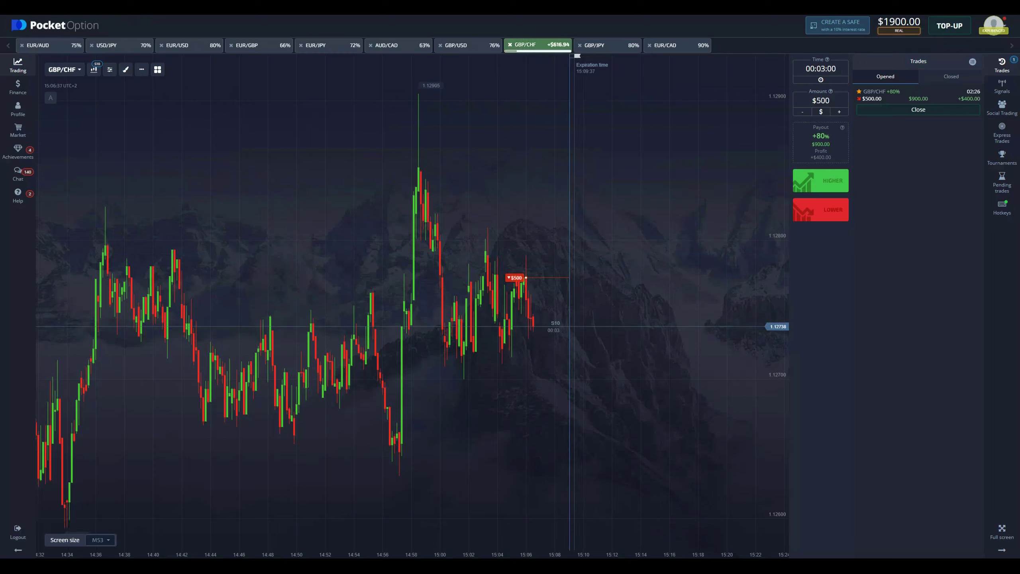
scroll(576, 344, up, 5)
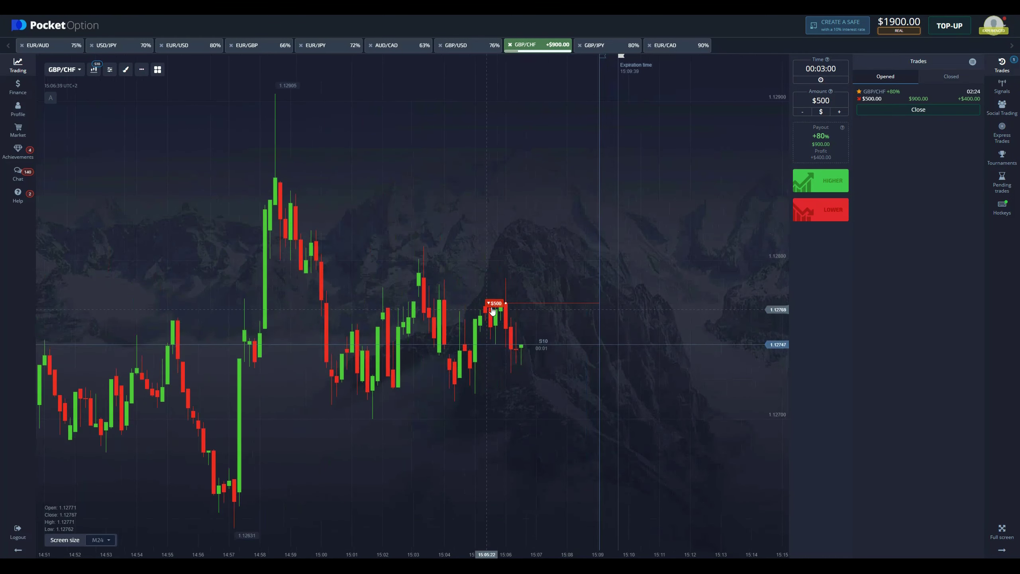
click(567, 317)
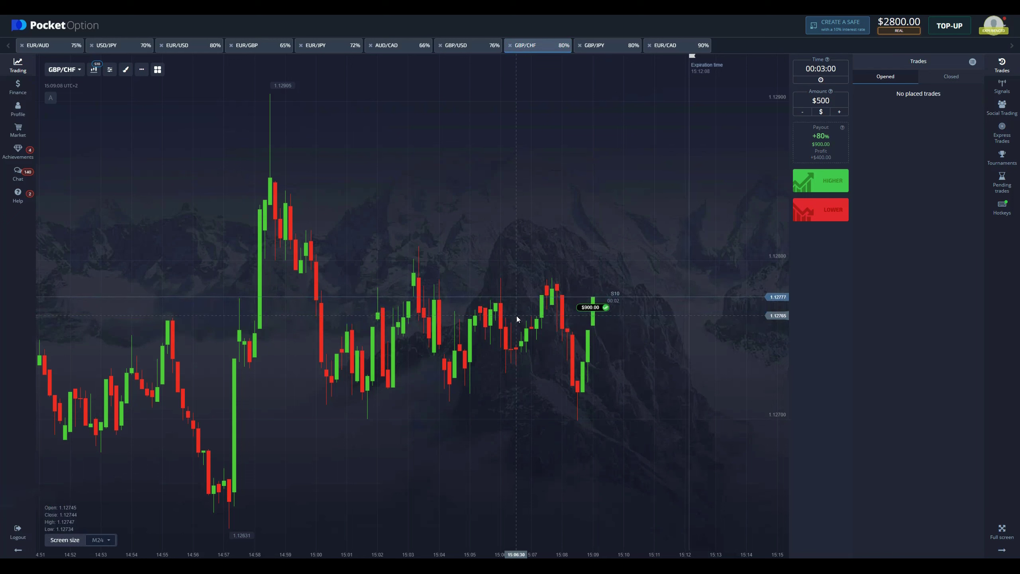
key(alt+Tab)
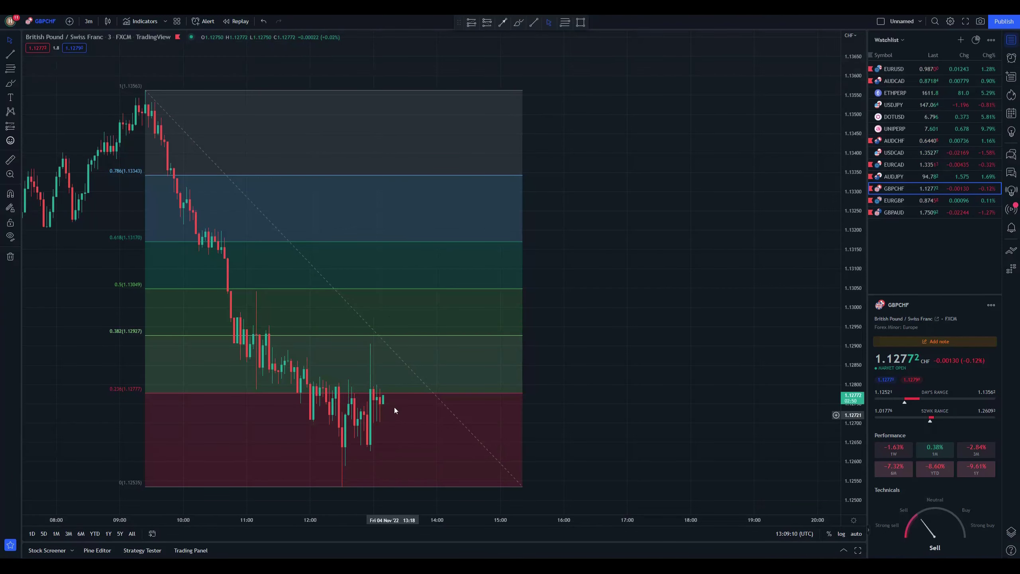
- Show the AUDJPY 3-minute chart framed on the morning low with Fib Retracement selected
drag(393, 407, 345, 409)
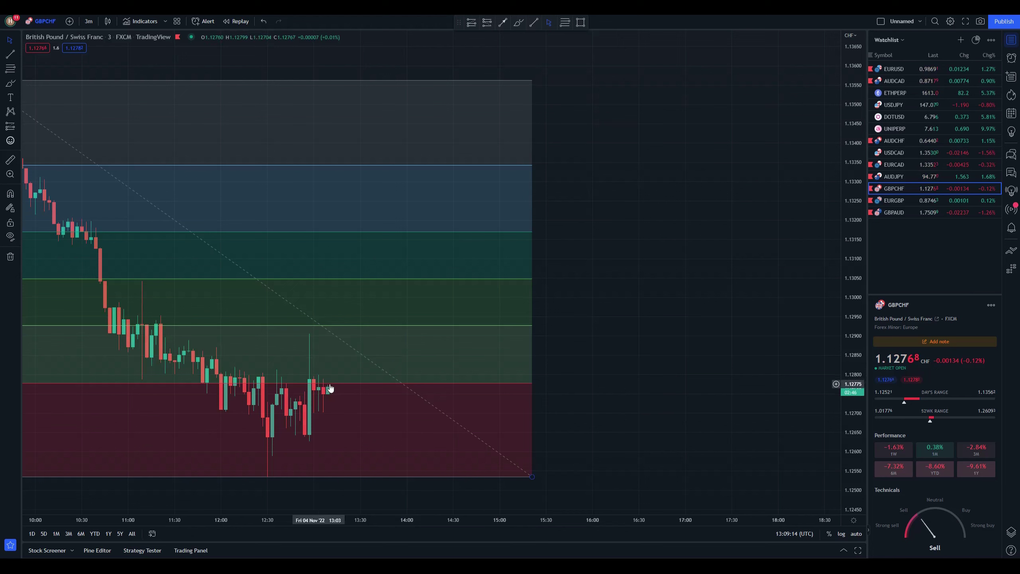
scroll(327, 390, down, 1)
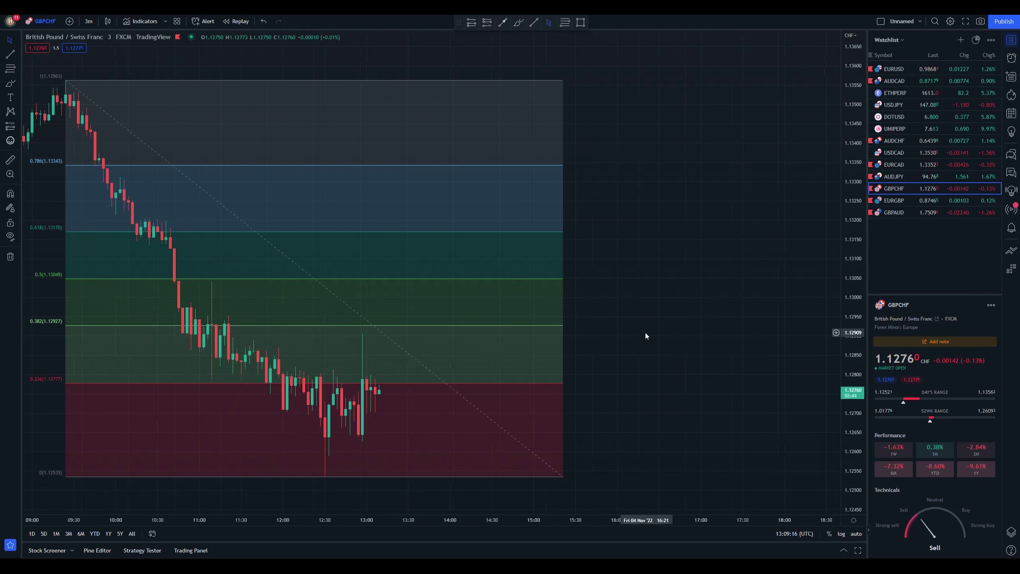
click(898, 176)
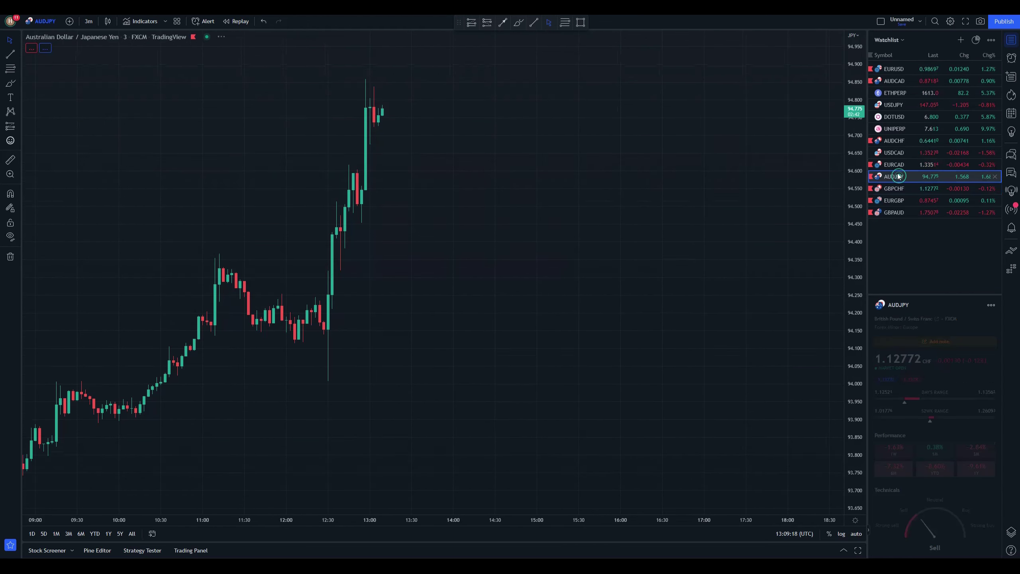
scroll(506, 209, down, 1)
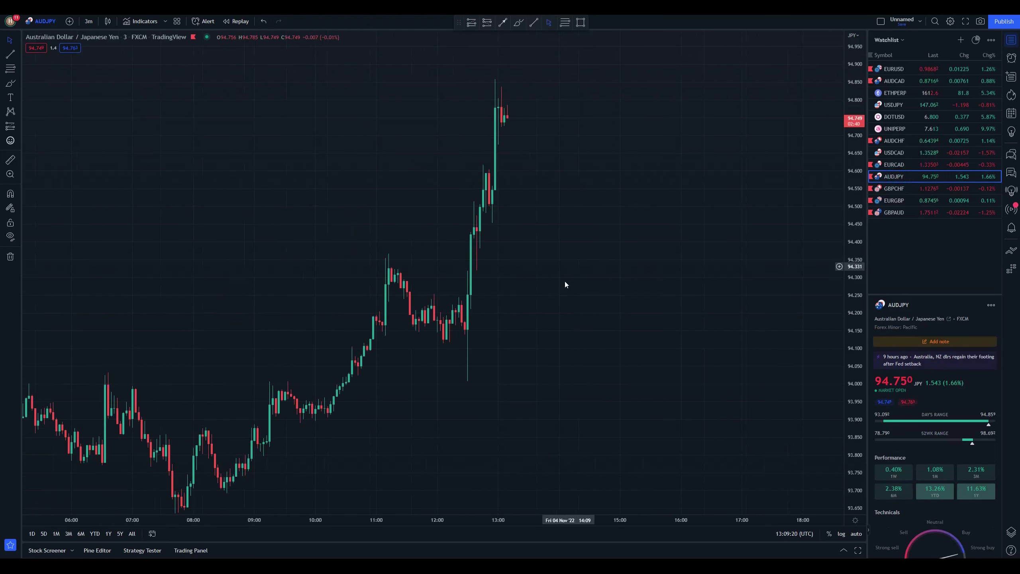
drag(559, 299, 561, 275)
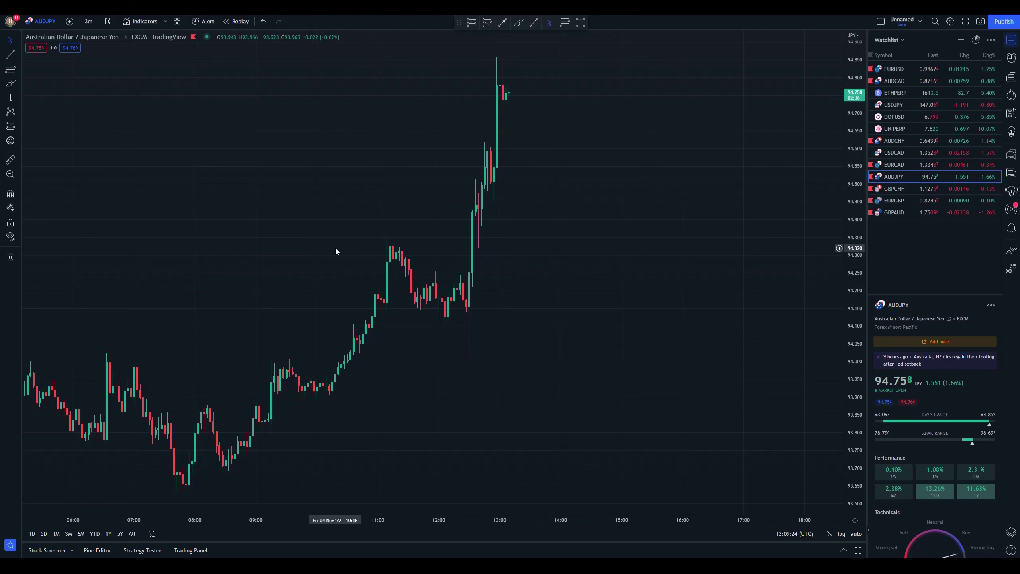
click(10, 68)
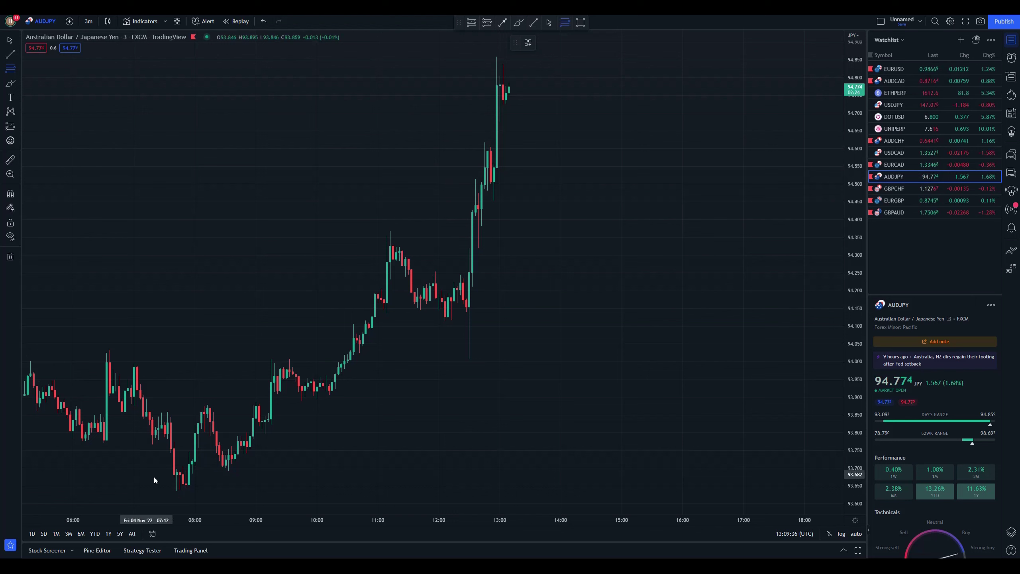
- Complete the AUDJPY retracement from the 93.636 low to the 94.860 high and deselect it
click(176, 491)
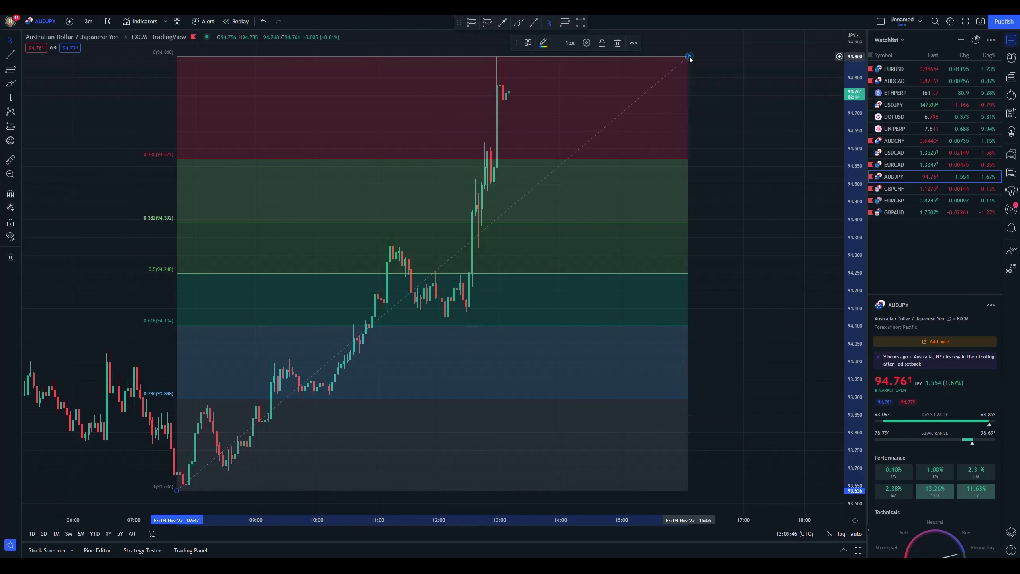
click(706, 74)
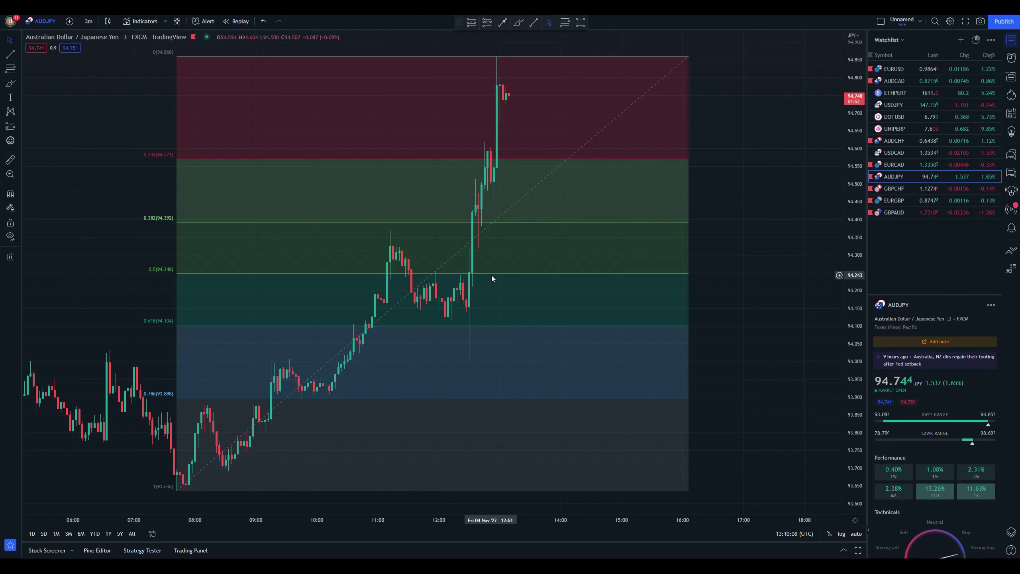
- On EURGBP, draw a Fib Retracement from the 0.86995 low up to the 0.87531 high
click(903, 187)
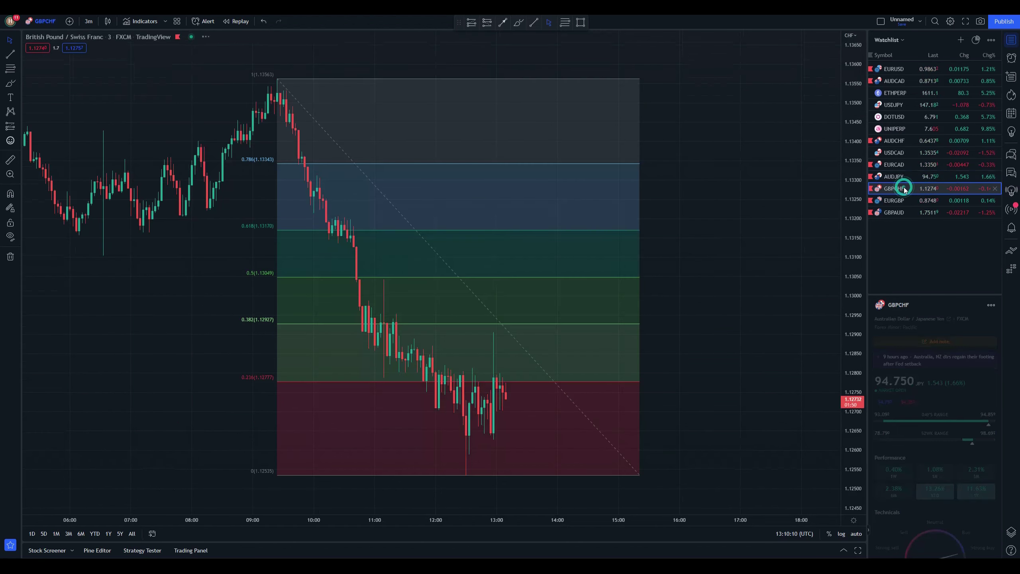
click(899, 201)
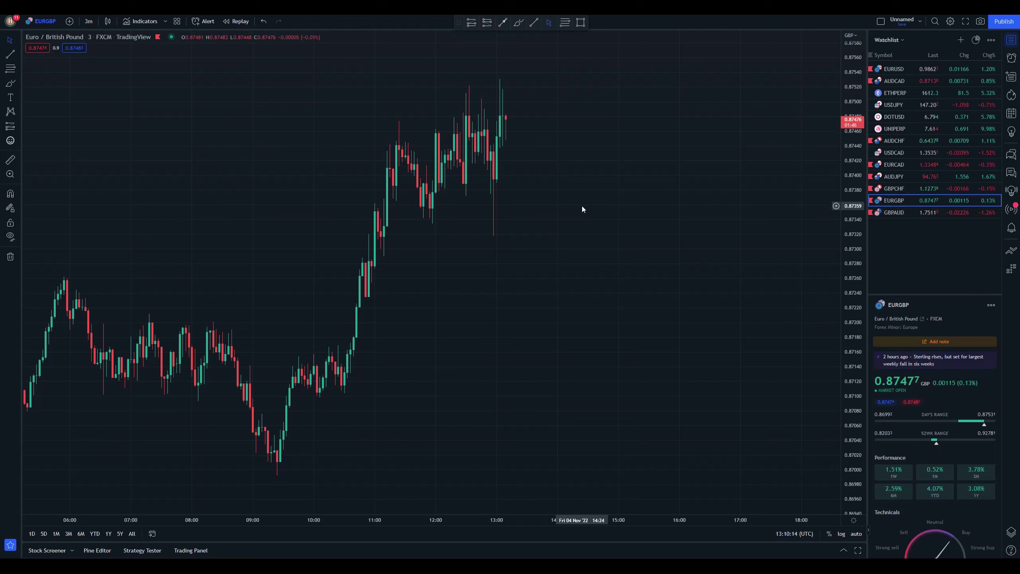
click(9, 69)
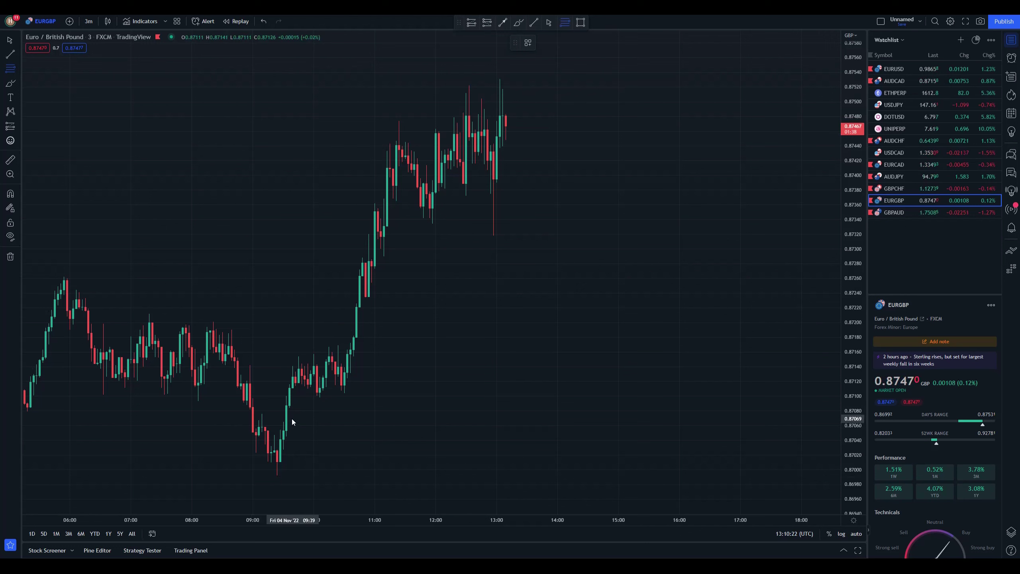
click(276, 474)
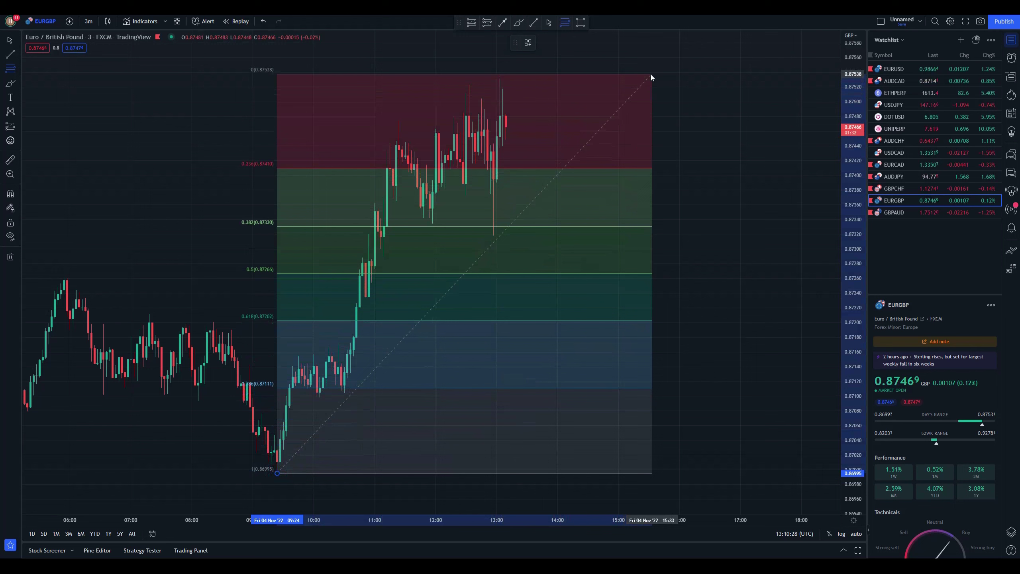
click(678, 78)
scroll(418, 189, up, 2)
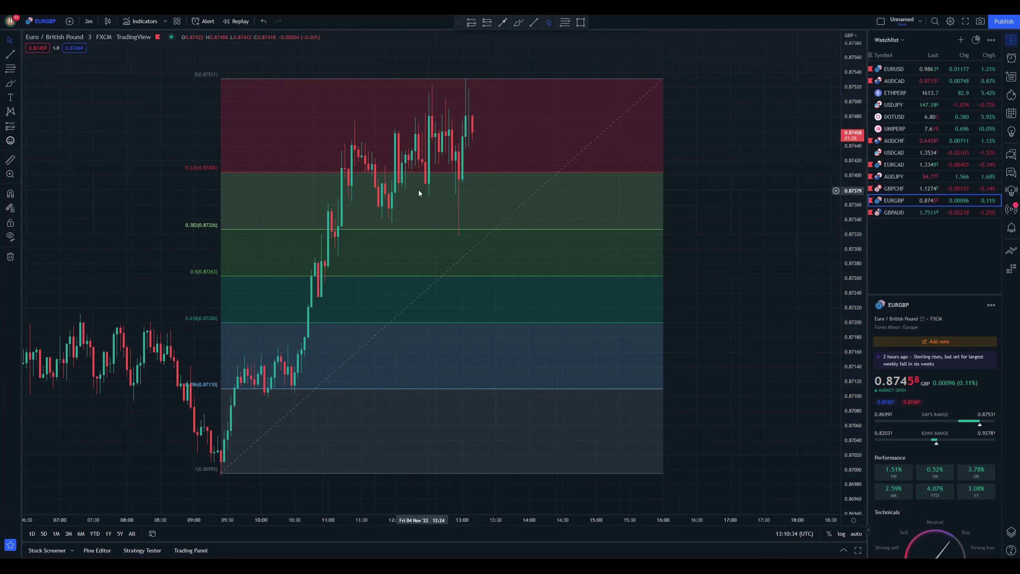
drag(418, 190, 284, 180)
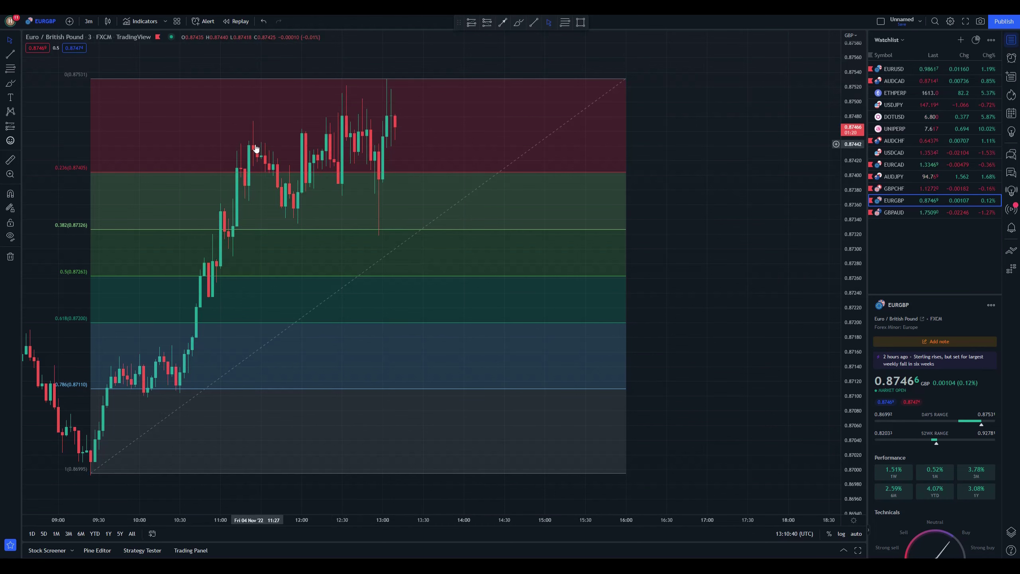
key(F12)
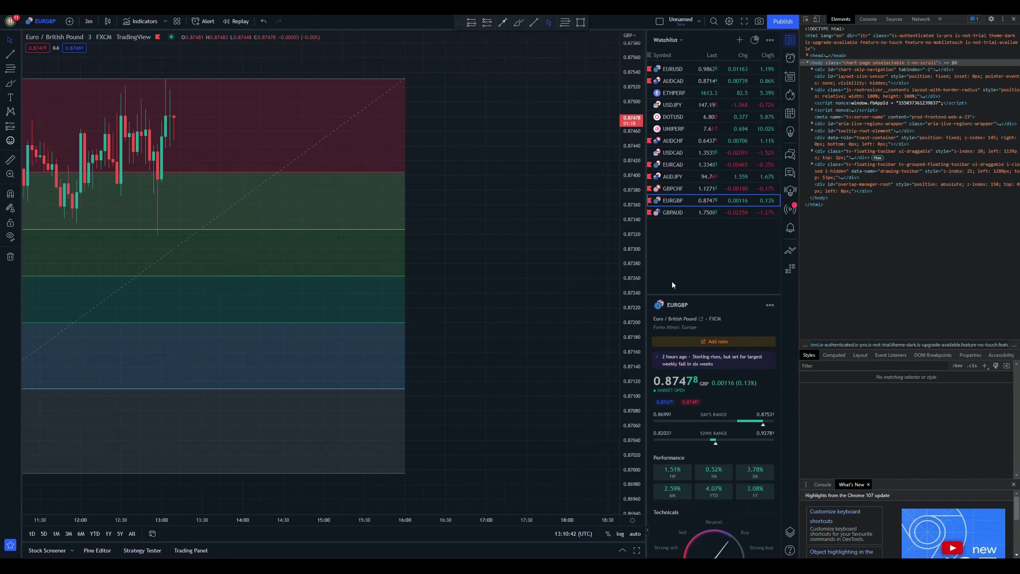
- Close the developer panel and capture the EURGBP chart region with the red pen
key(F12)
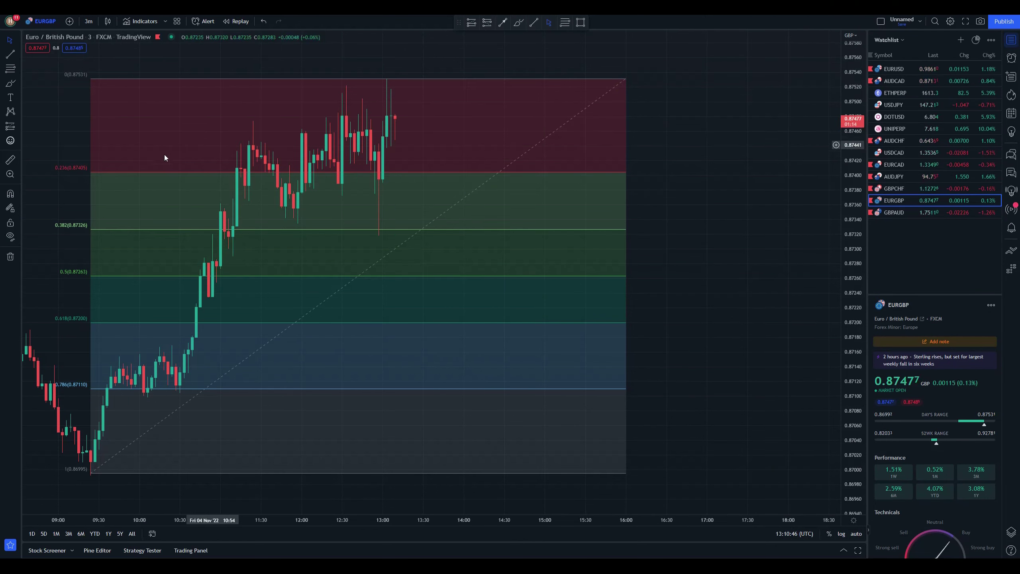
key(Print)
drag(61, 105, 677, 427)
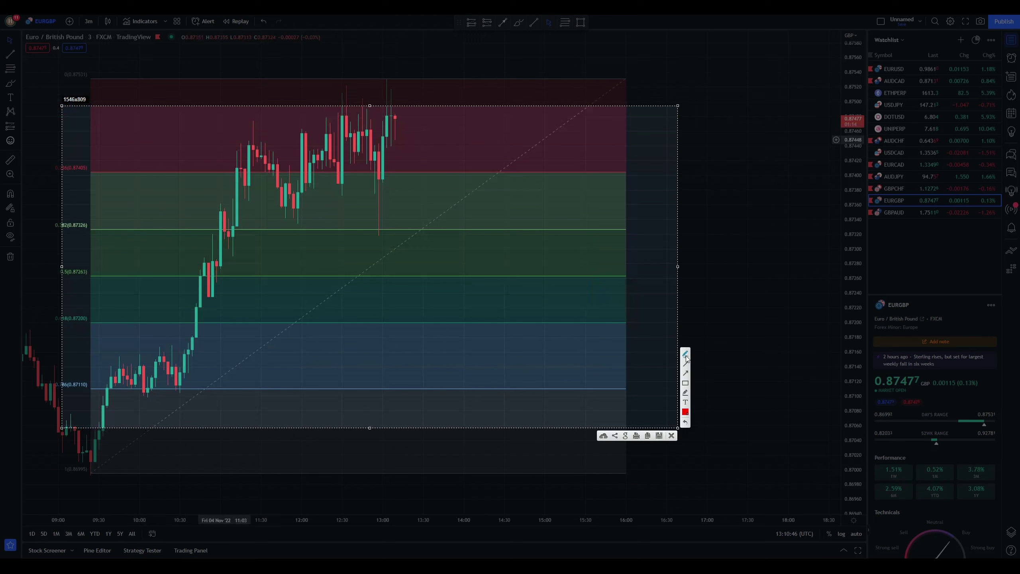
click(83, 433)
- Mark the consolidation, rally and pullback below 0.236 in red, then close the capture
drag(181, 353, 132, 390)
drag(168, 360, 202, 292)
drag(246, 164, 254, 159)
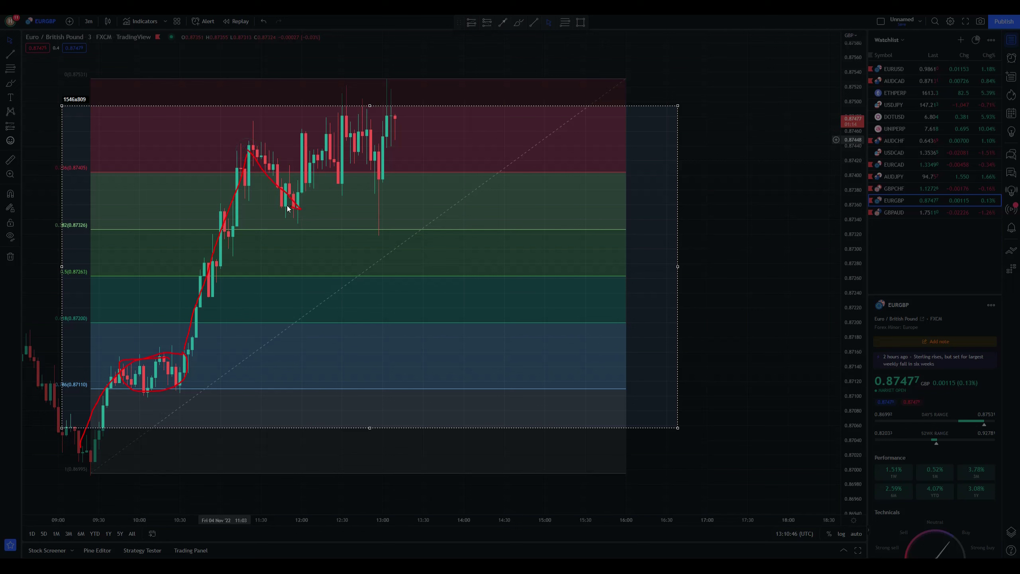
drag(307, 207, 305, 206)
drag(257, 147, 303, 234)
drag(243, 151, 244, 152)
drag(295, 198, 296, 199)
mouse_move(368, 134)
mouse_down()
mouse_move(363, 162)
mouse_move(343, 177)
mouse_move(417, 144)
mouse_up()
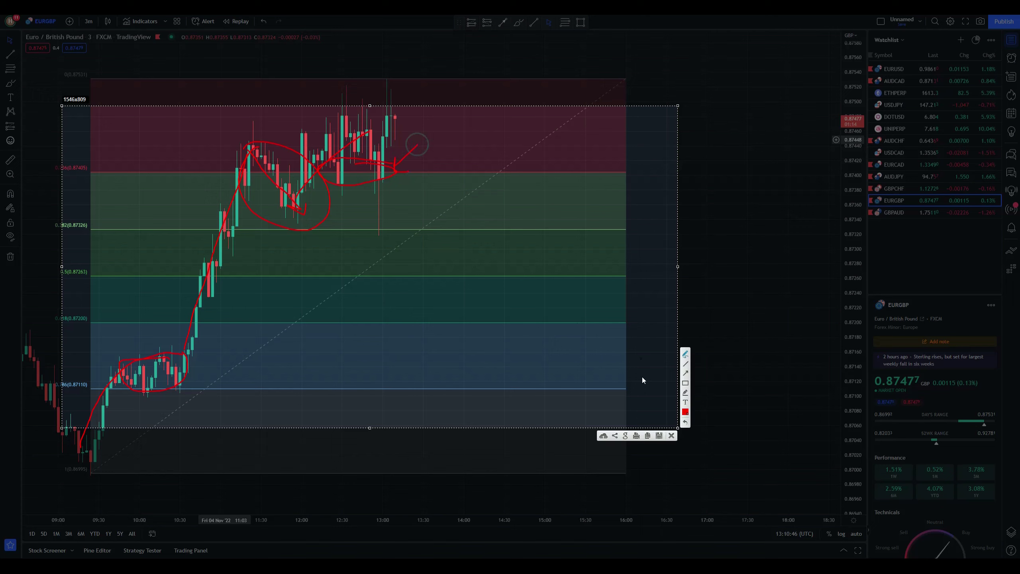
click(671, 435)
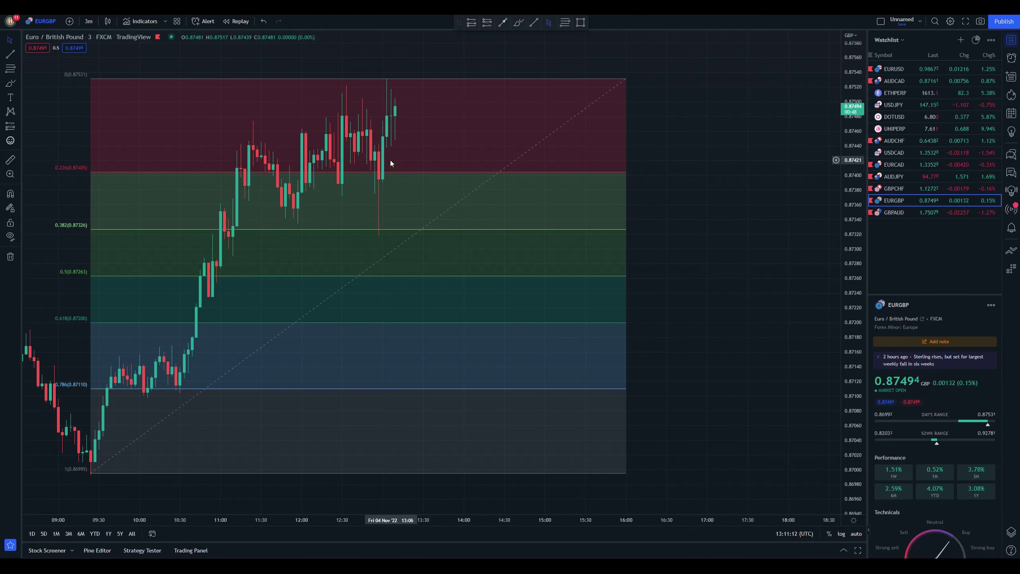
- Flip the chart to AUDJPY and then to GBPCHF
click(894, 178)
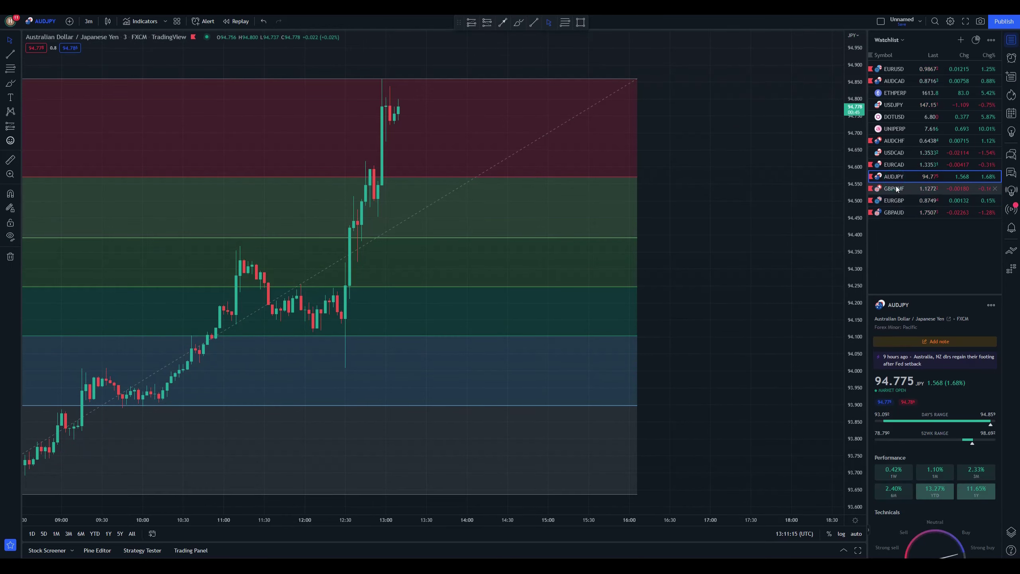
click(896, 189)
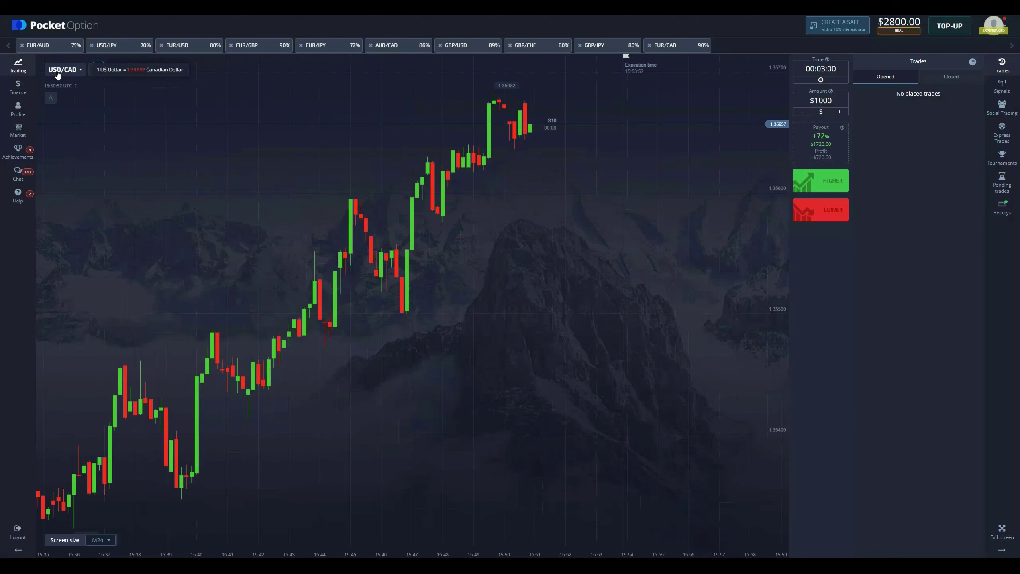
- Switch Pocket Option to the AUD/CHF pair via an 'audchf' search
click(65, 69)
text(audchf)
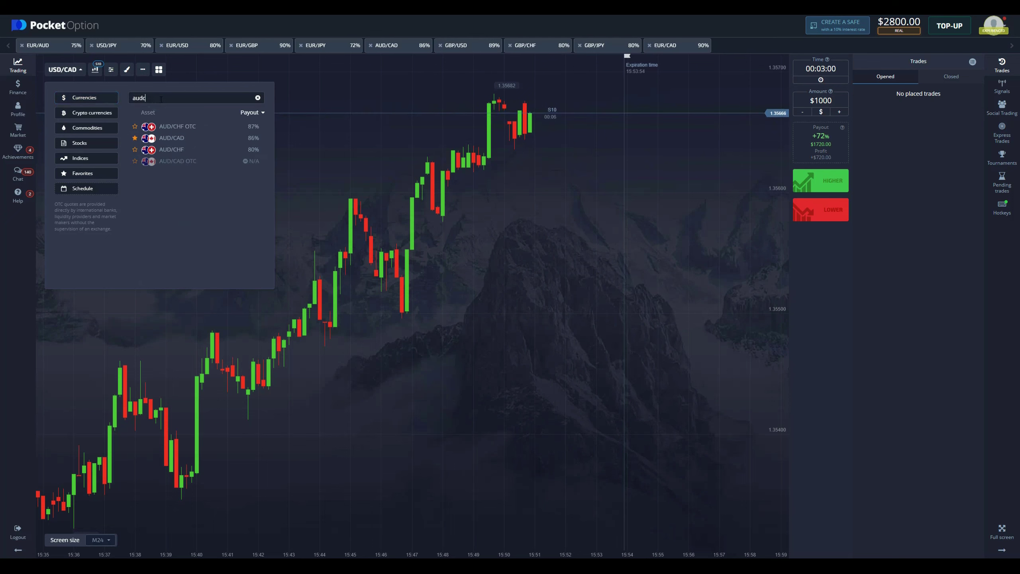
click(194, 141)
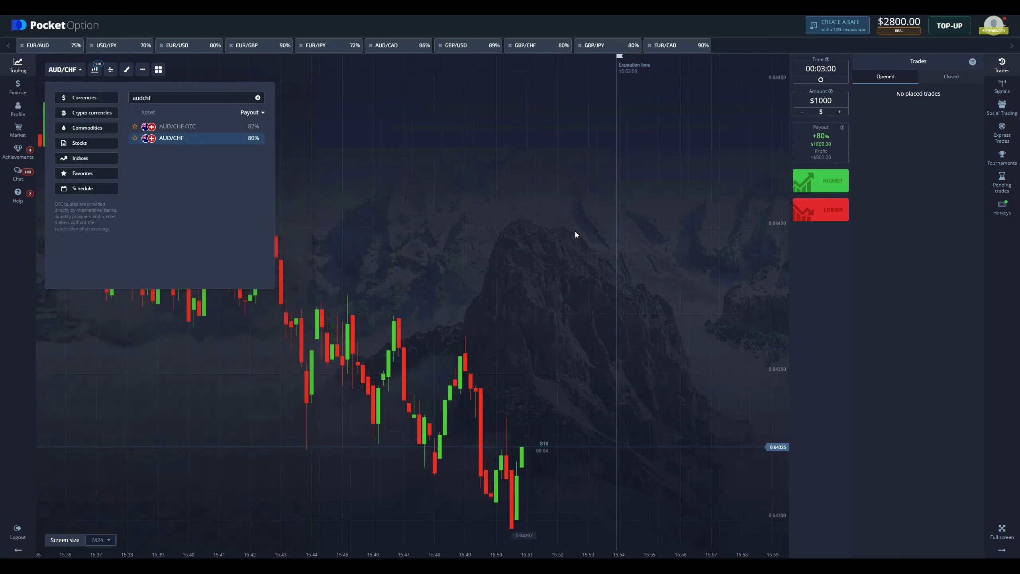
click(575, 231)
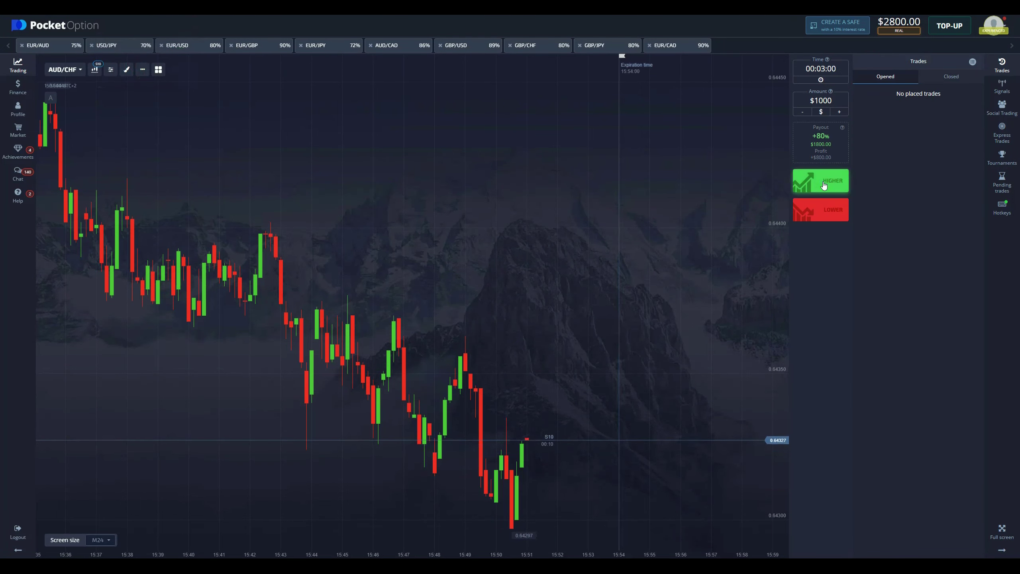
- Place a $1000 three-minute HIGHER trade on AUD/CHF, which wins an $1800 payout
click(823, 185)
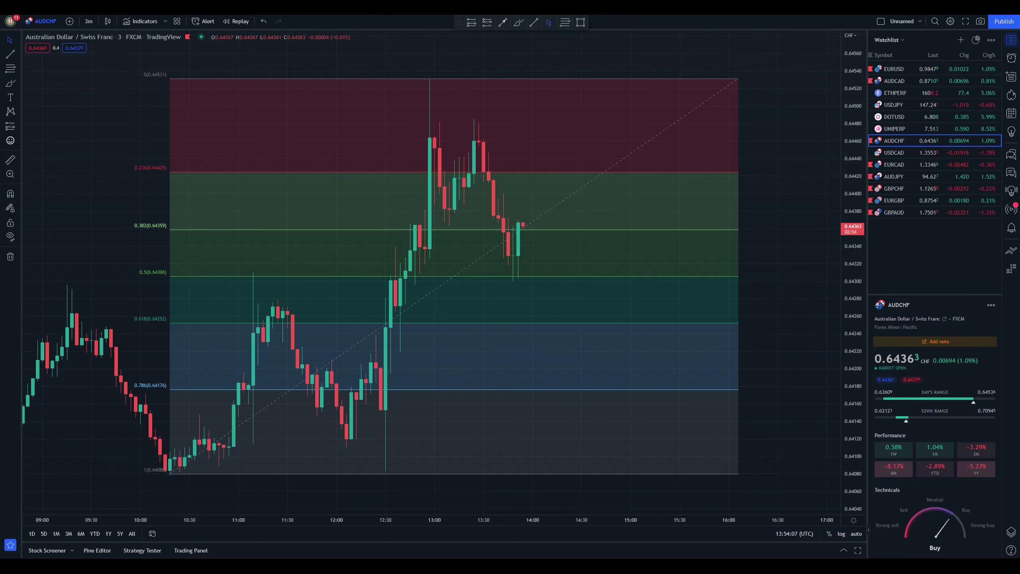
key(alt+Tab)
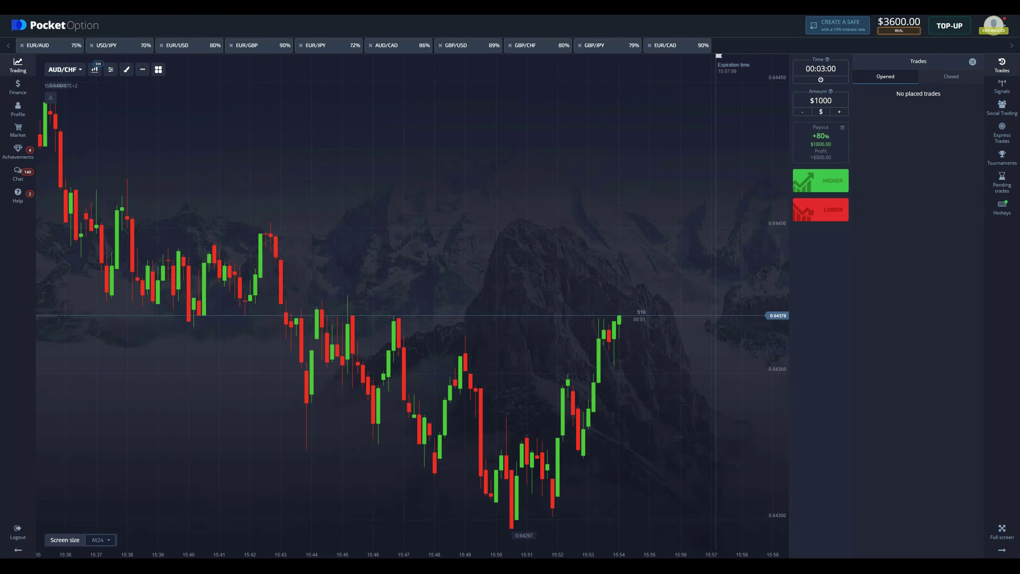
key(alt+Tab)
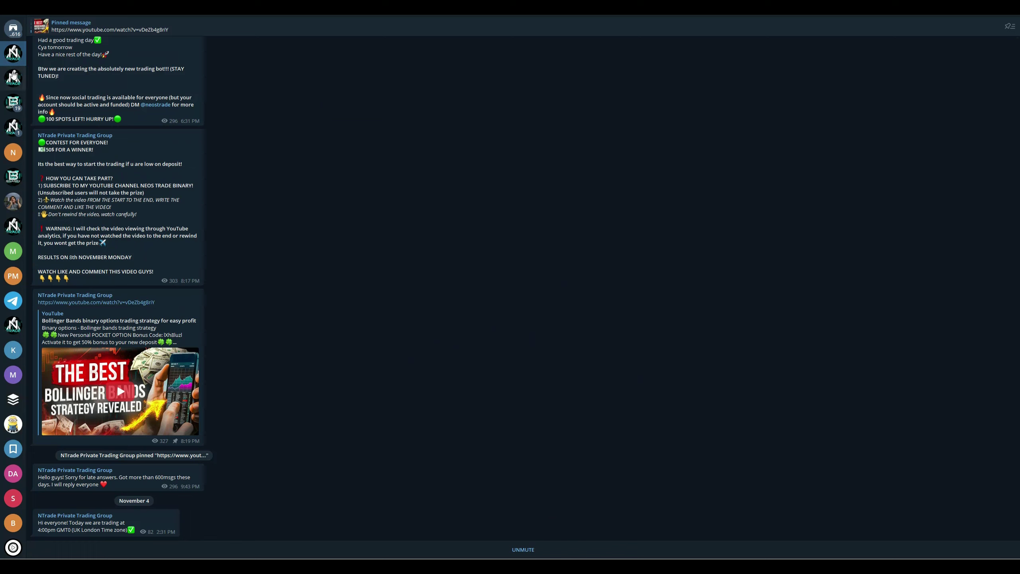
- Peek at NTrade FREE SIGNALS, then scroll through the NTrade Private Trading Group's past signals
key(ctrl+Tab)
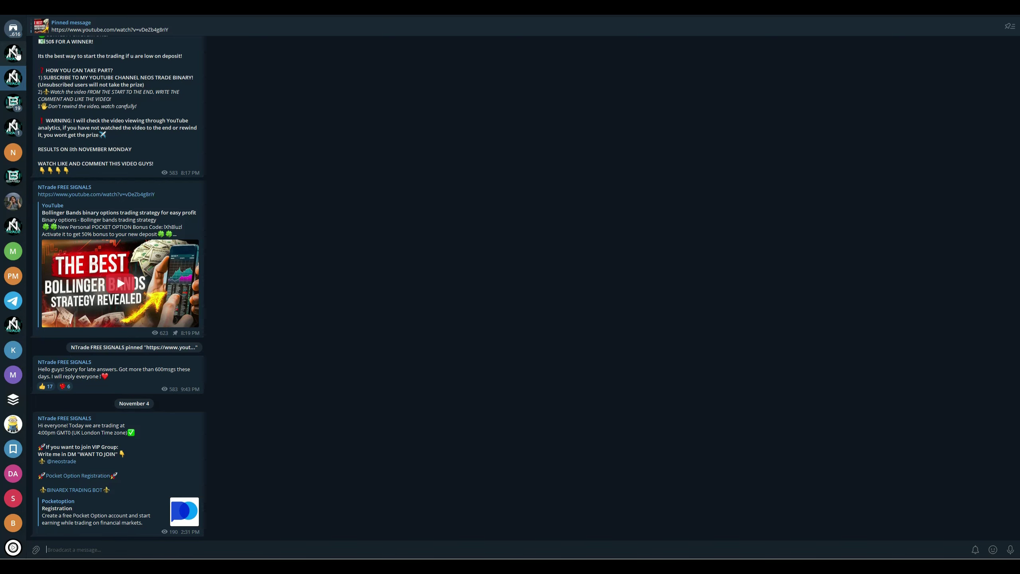
click(14, 53)
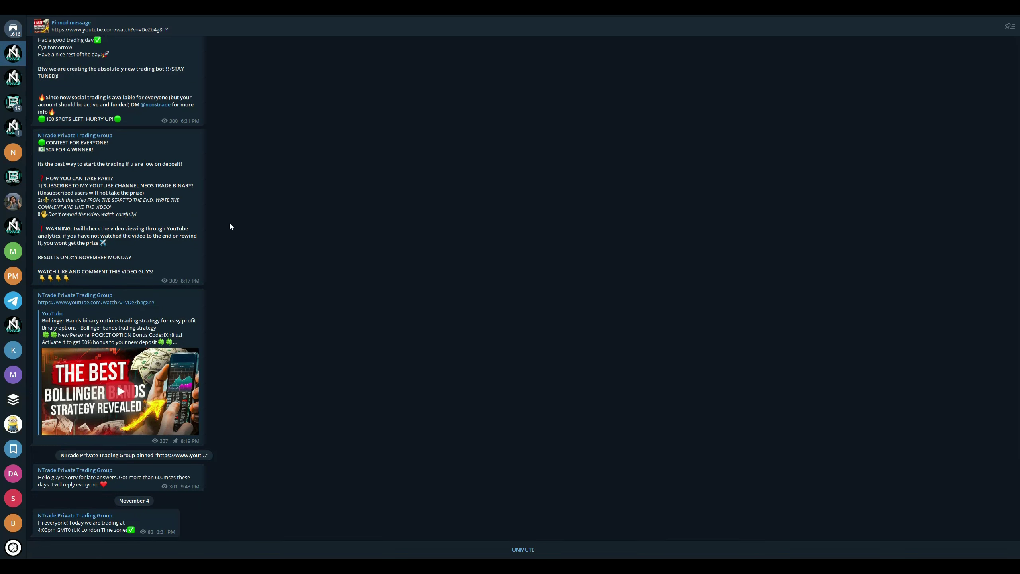
scroll(172, 309, up, 5)
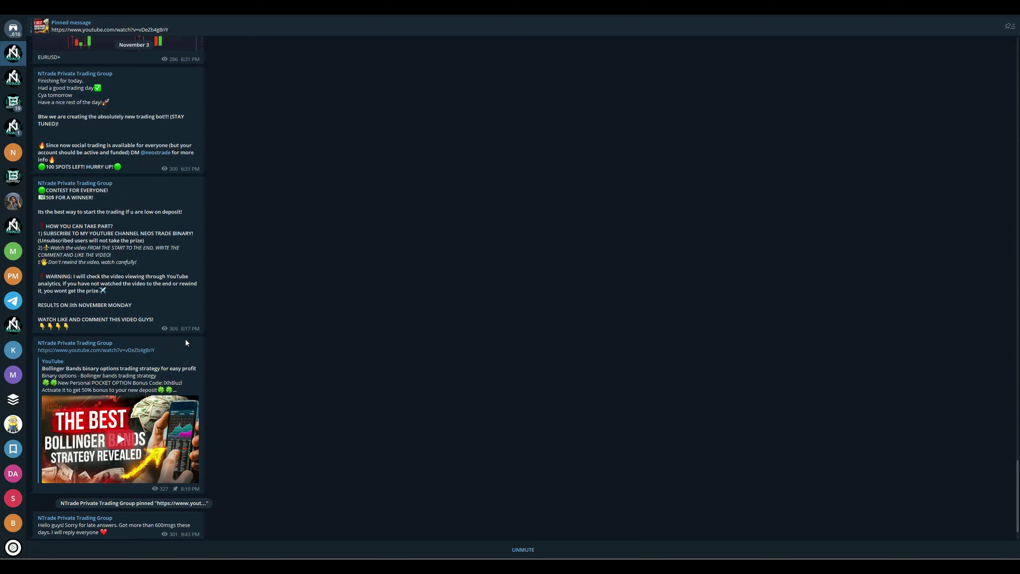
scroll(184, 336, up, 7)
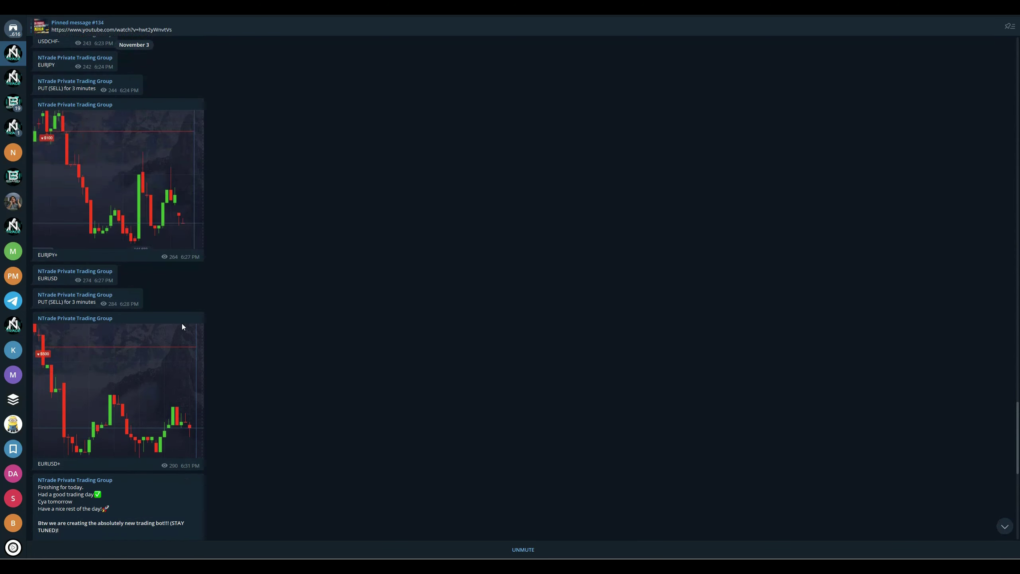
scroll(129, 264, up, 11)
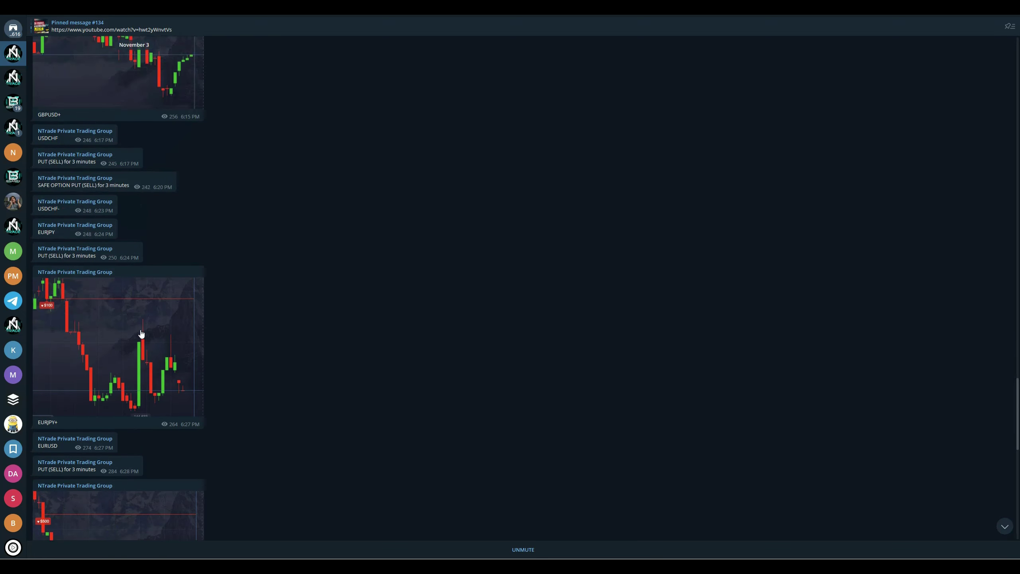
scroll(142, 330, up, 8)
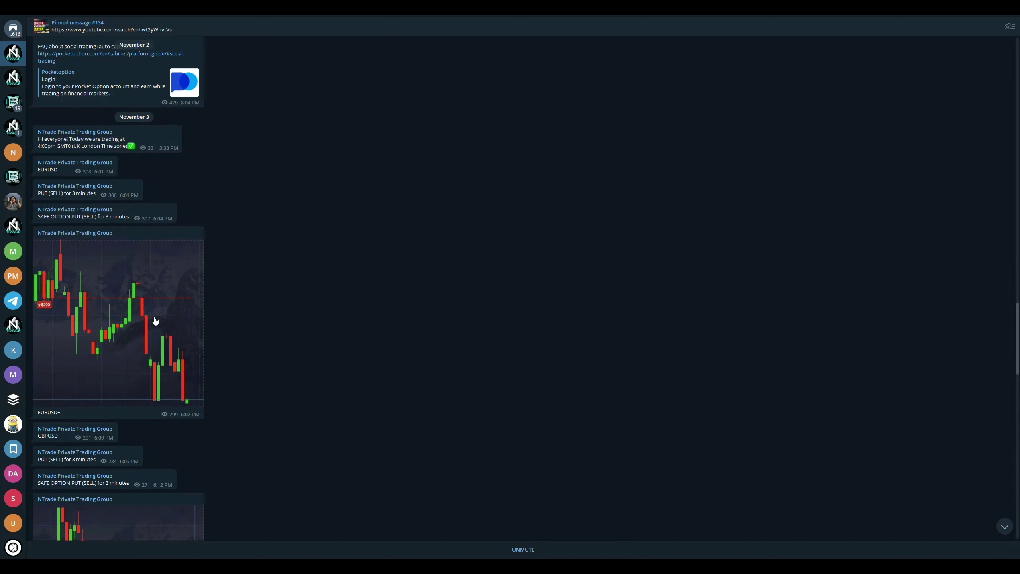
scroll(155, 334, up, 6)
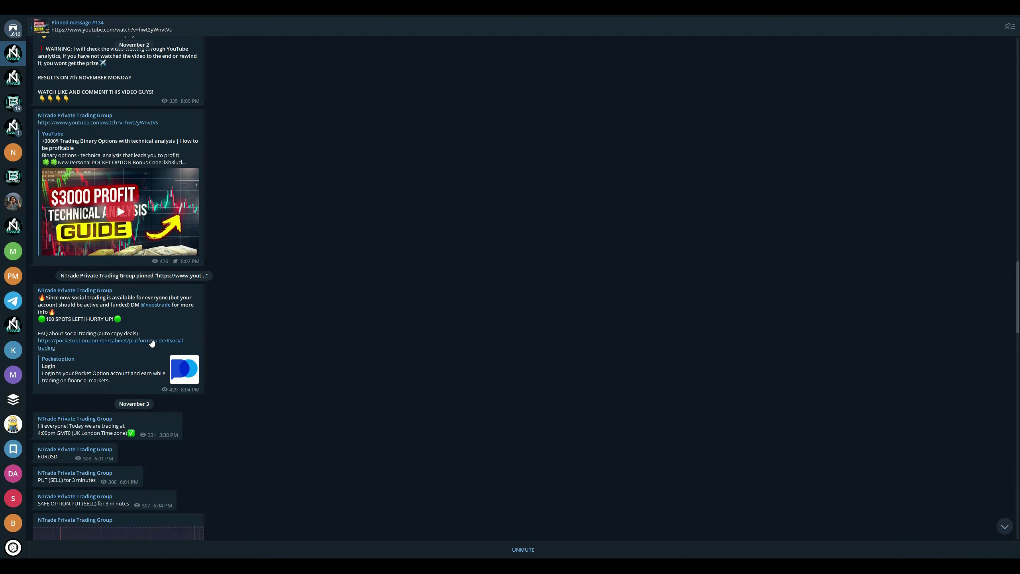
scroll(137, 329, down, 20)
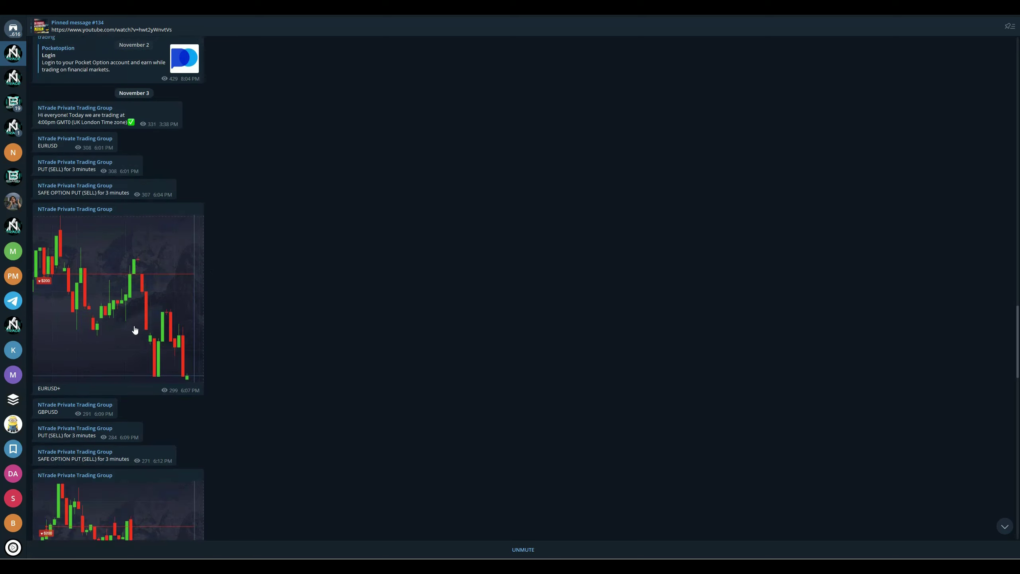
scroll(147, 340, down, 8)
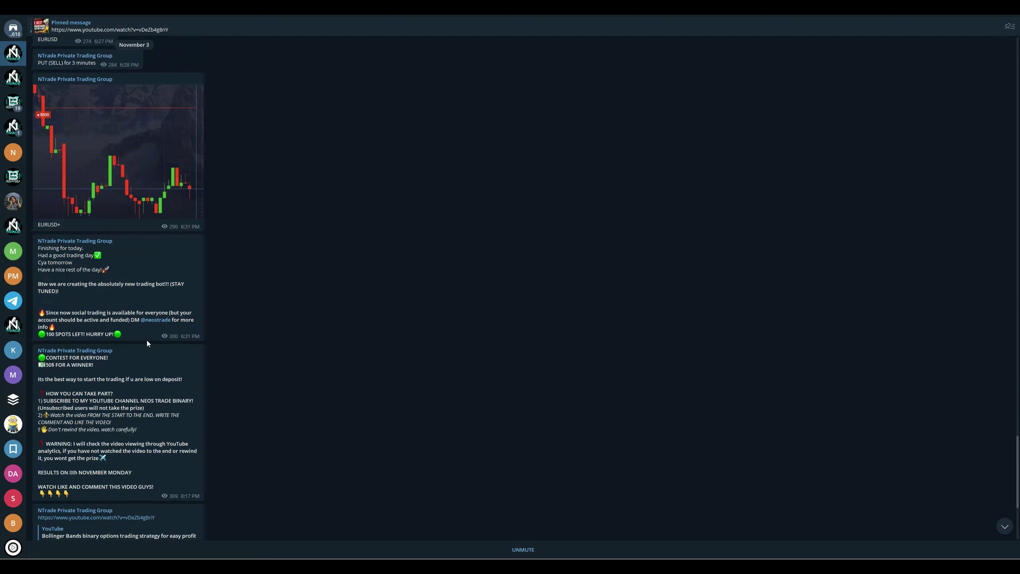
scroll(141, 343, down, 2)
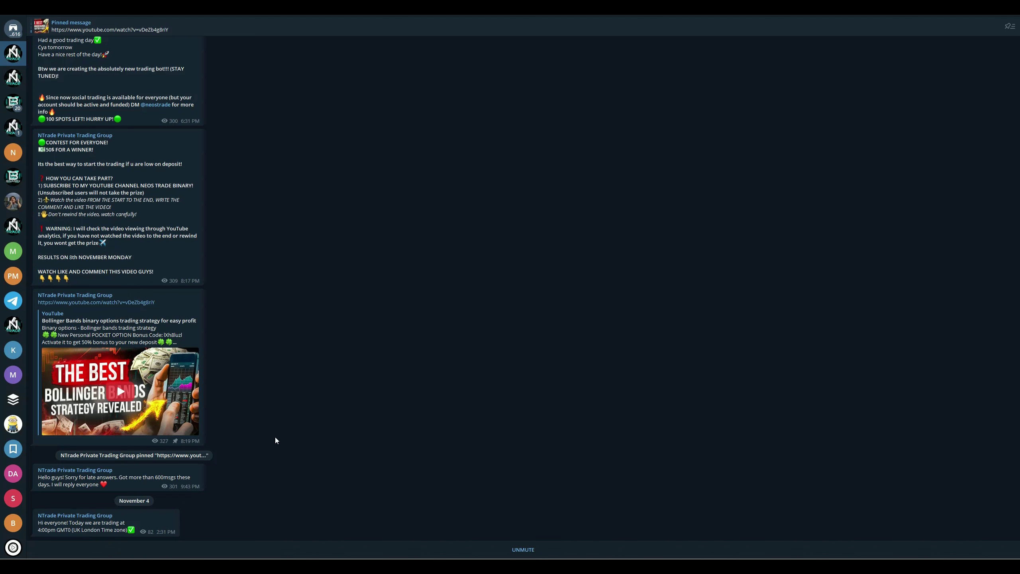
scroll(274, 436, up, 5)
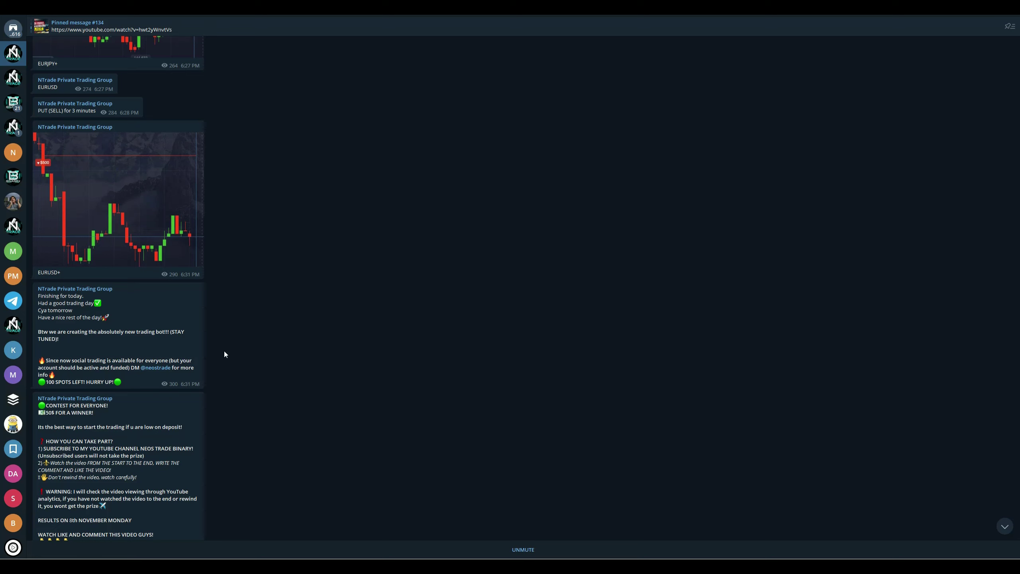
- Review the older November 3 signals, jump to the newest messages, and switch to NTrade FREE SIGNALS
scroll(223, 352, up, 10)
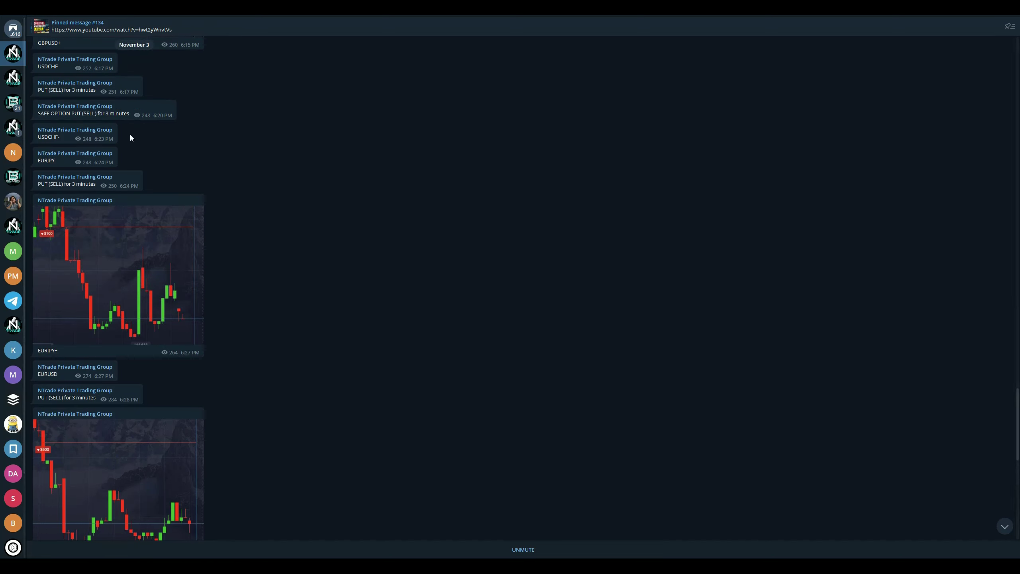
scroll(222, 322, up, 3)
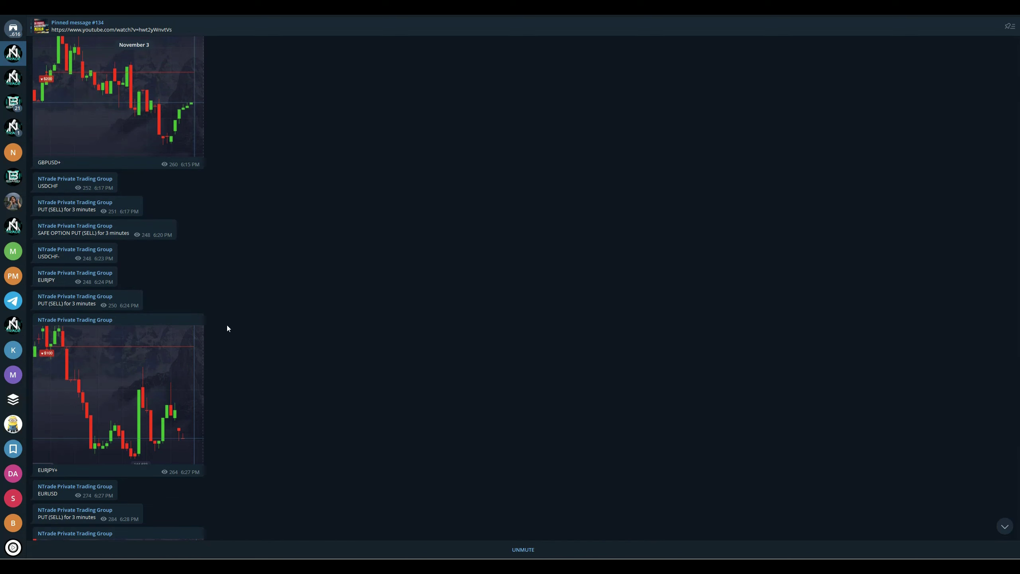
click(1004, 526)
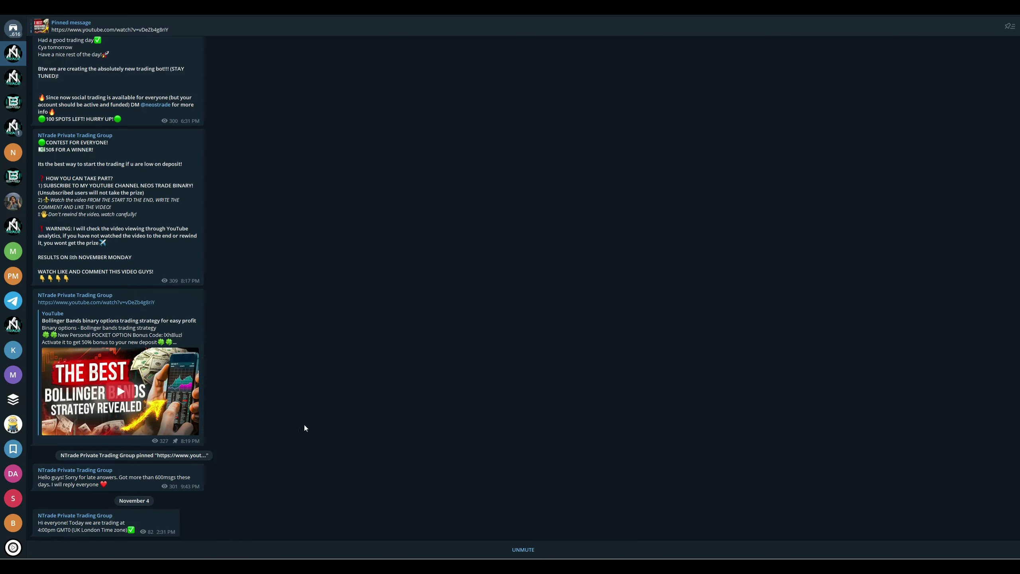
key(ctrl+Tab)
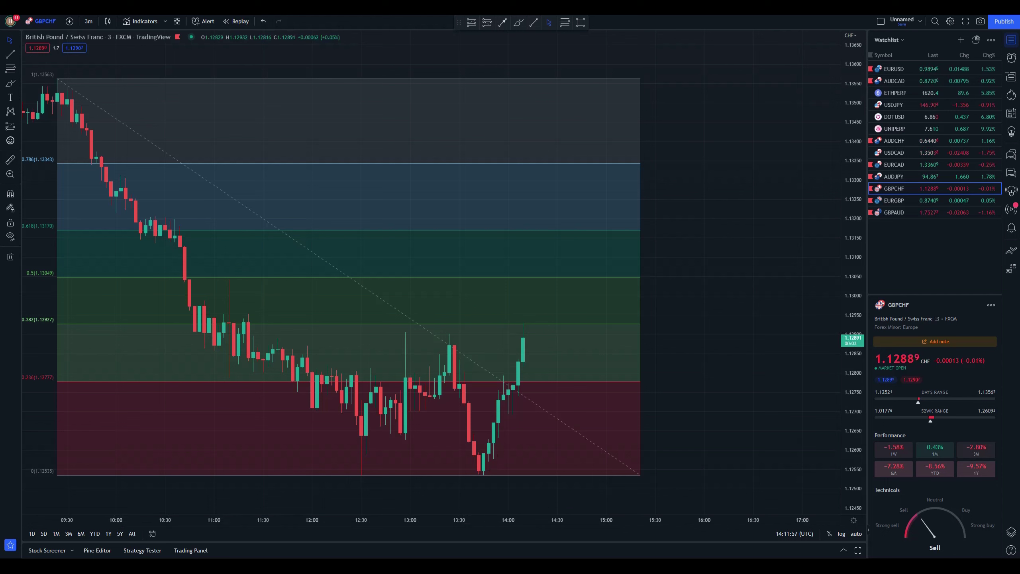
- Place two $1000 3-minute LOWER trades on GBP/CHF in Pocket Option, checking the GBPCHF chart between them
key(alt+Tab)
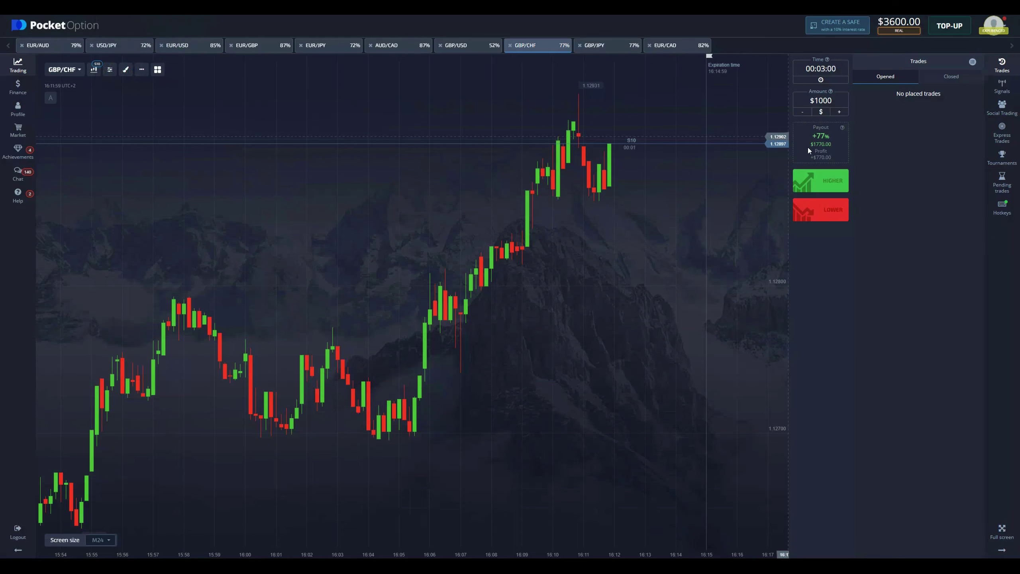
click(821, 211)
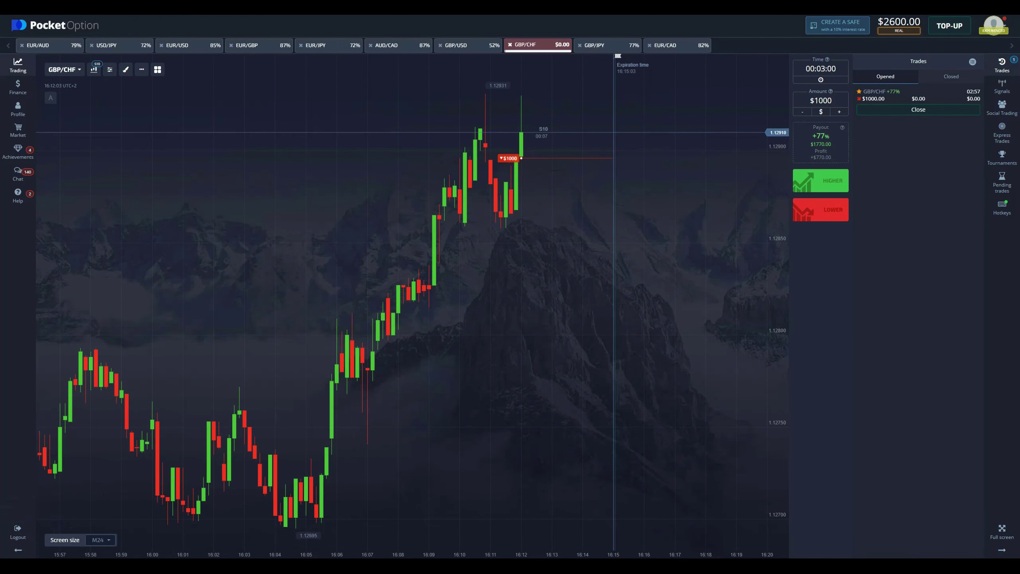
key(alt+Tab)
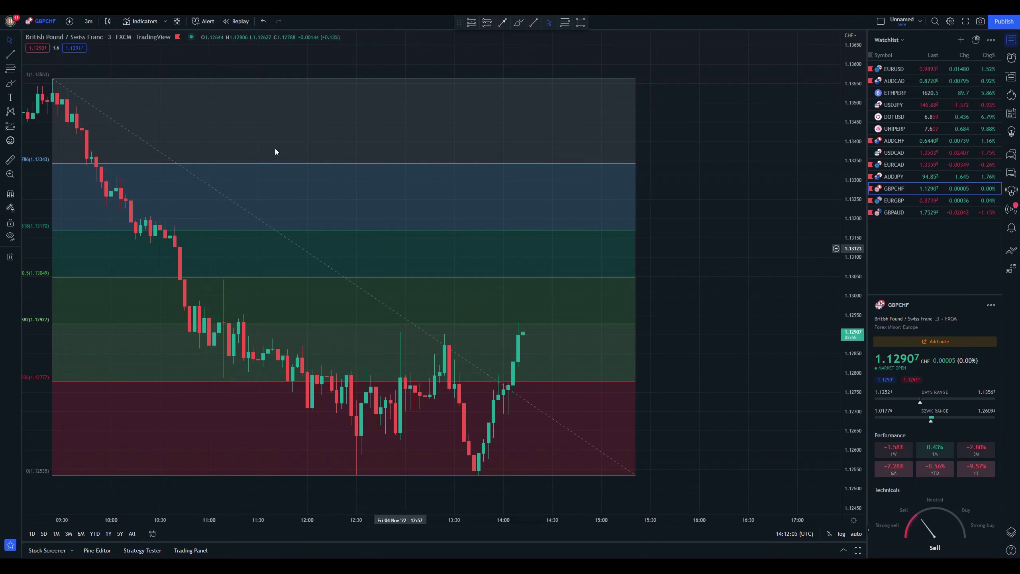
key(alt+Tab)
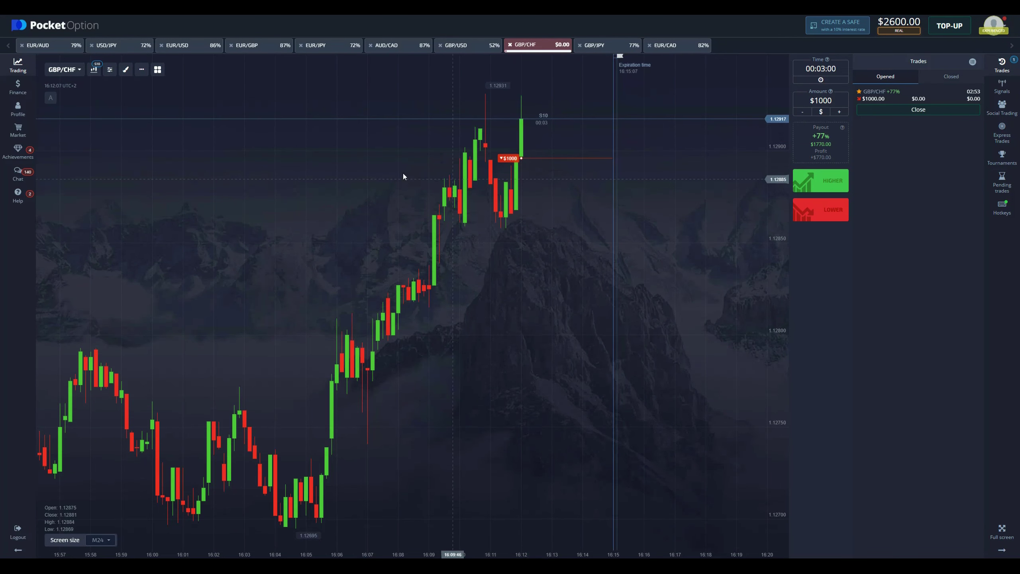
click(820, 210)
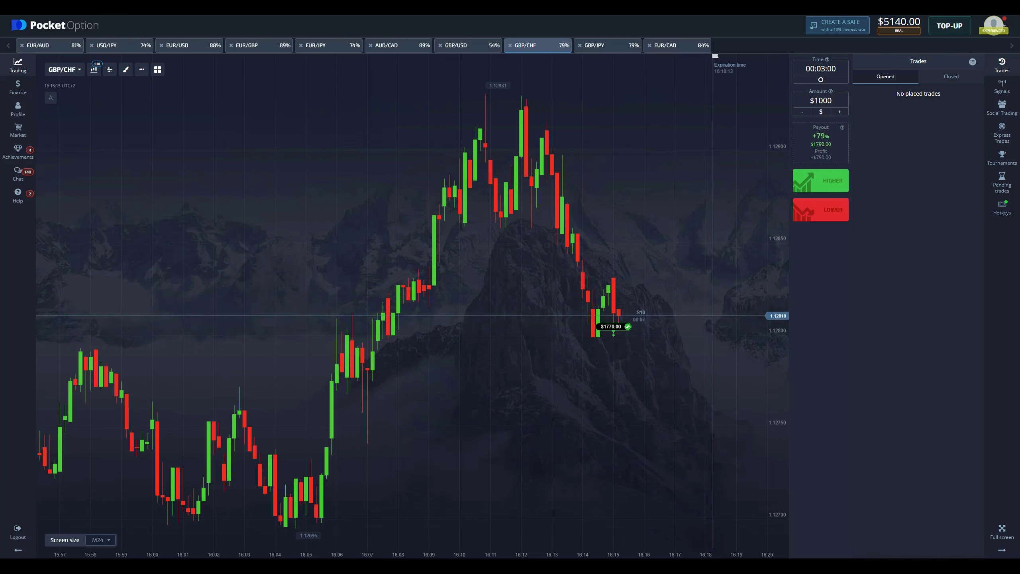
- After both GBP/CHF trades expire in profit, bring the TradingView GBPCHF chart forward
key(alt+Tab)
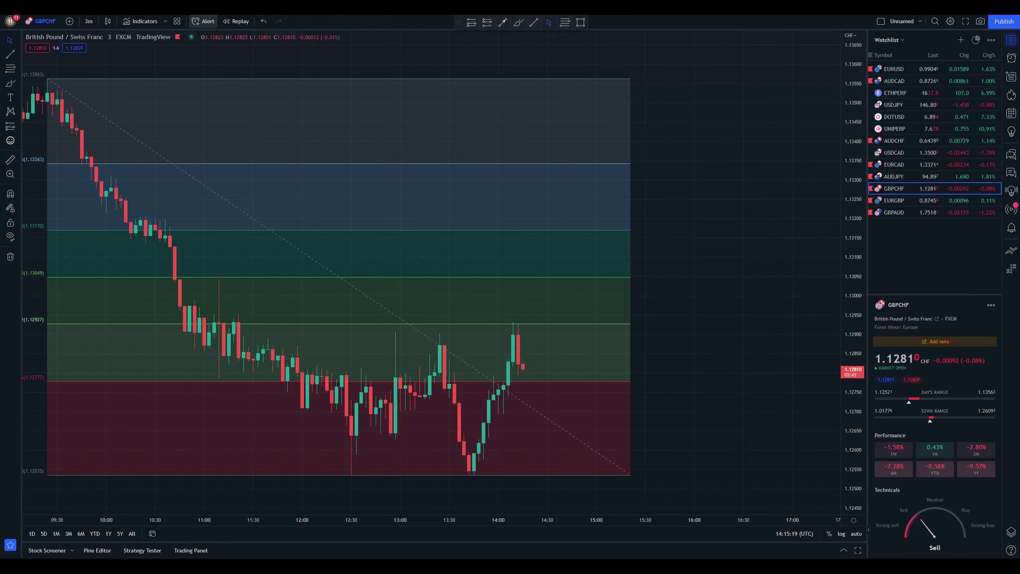
- Back in Pocket Option, list the closed trades showing both GBP/CHF wins of +$770
key(alt+Tab)
click(946, 77)
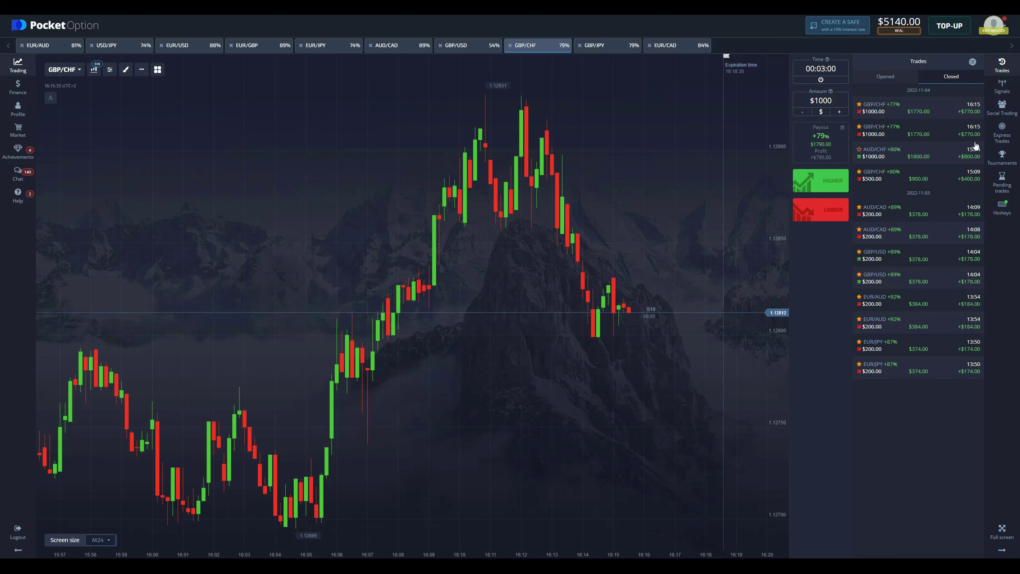
- Show Pocket Option's Opened trades list, confirming no trades are currently active
click(882, 80)
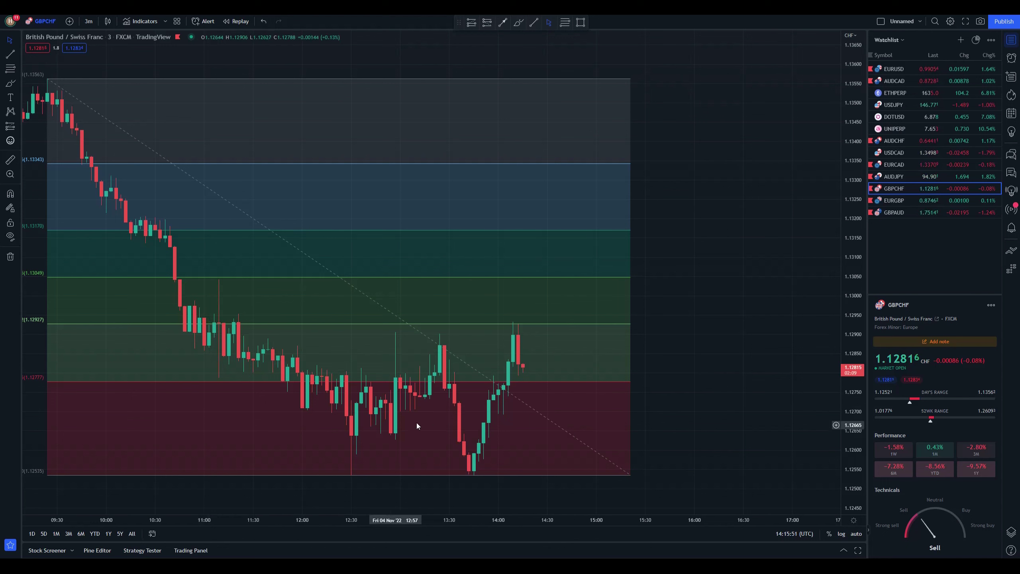
- Switch the chart to EURGBP and pan back and forth across its Fibonacci retracement levels
scroll(281, 312, down, 2)
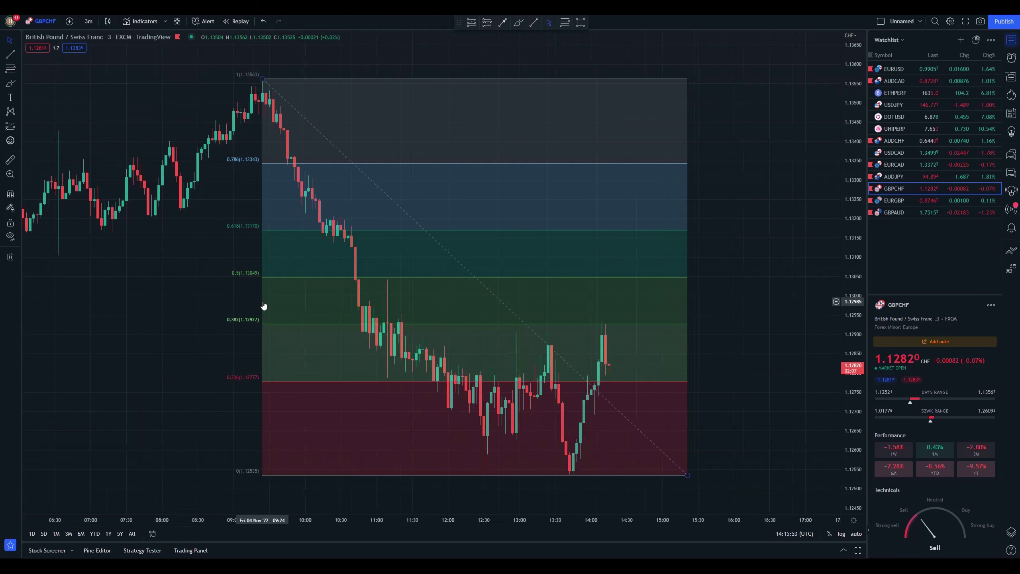
scroll(227, 293, up, 2)
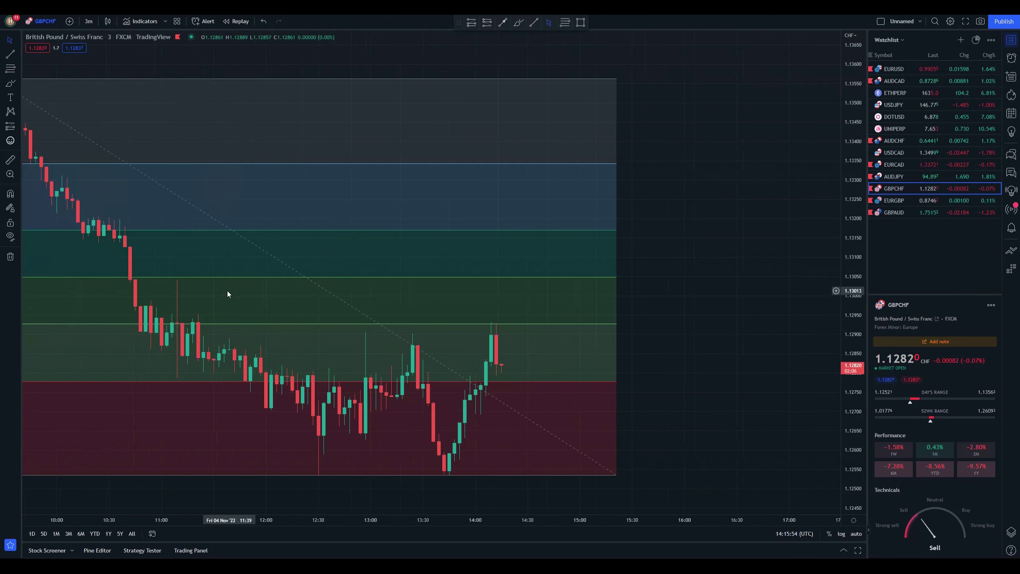
click(909, 201)
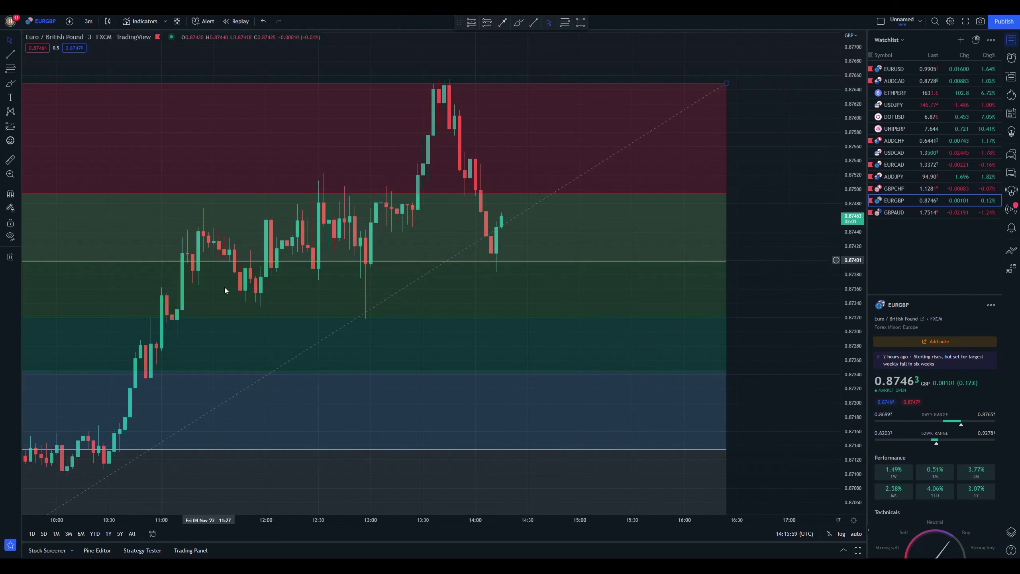
drag(233, 354, 426, 365)
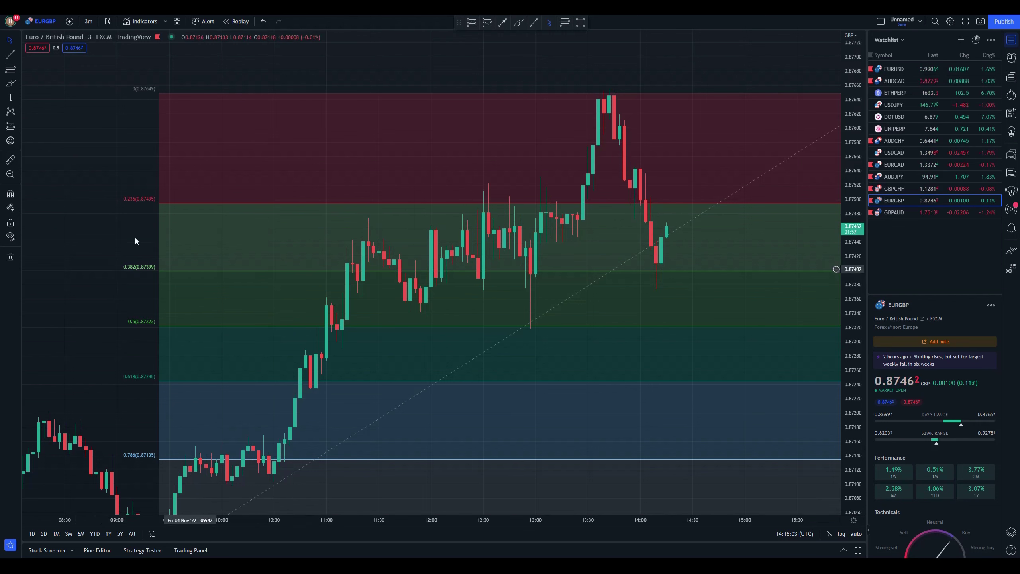
drag(148, 328, 98, 322)
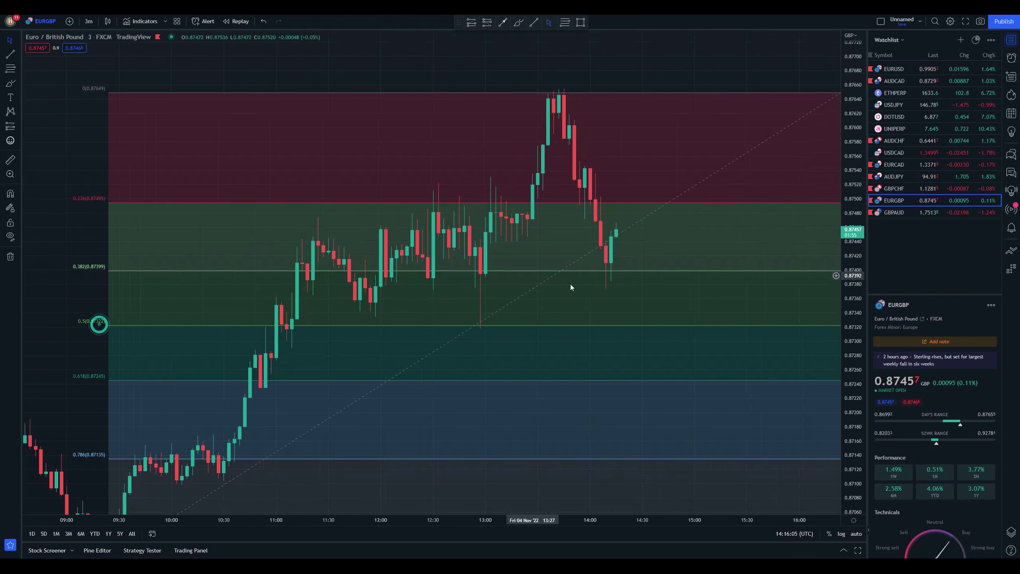
drag(664, 253, 602, 259)
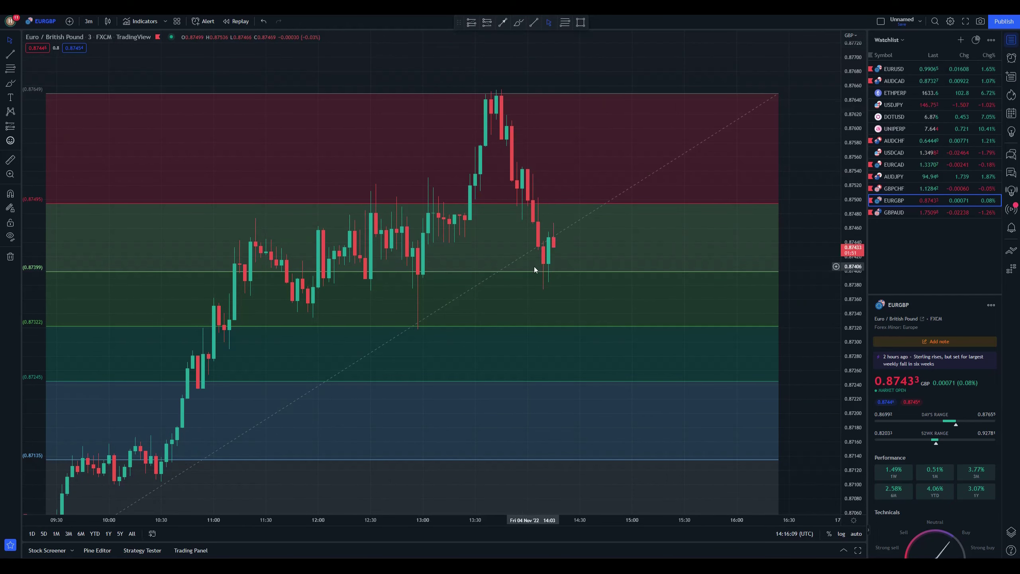
- Switch to GBPAUD and pan and zoom out to view its 1.76851–1.74806 Fibonacci grid
click(919, 211)
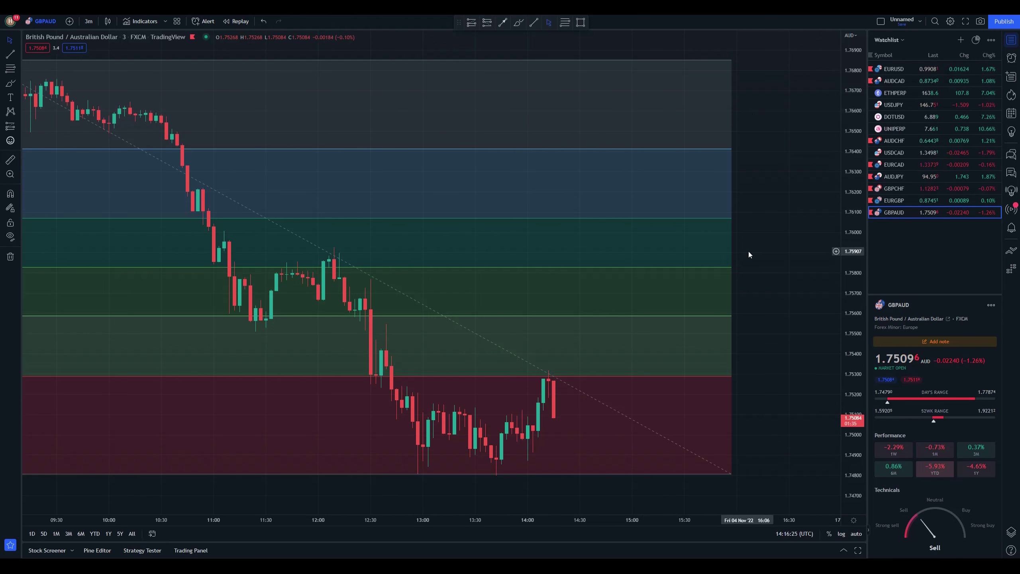
drag(749, 251, 816, 252)
scroll(594, 273, down, 2)
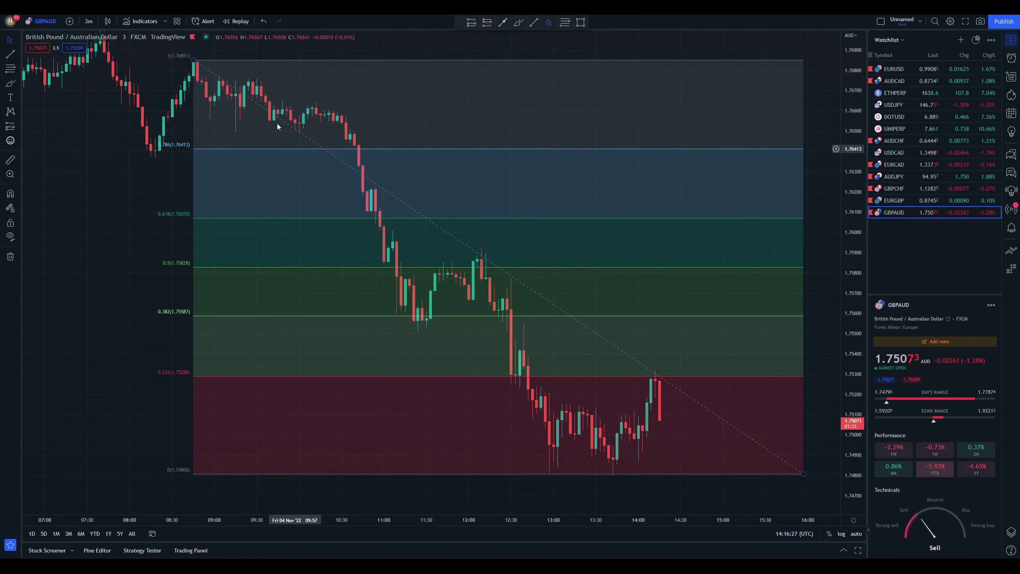